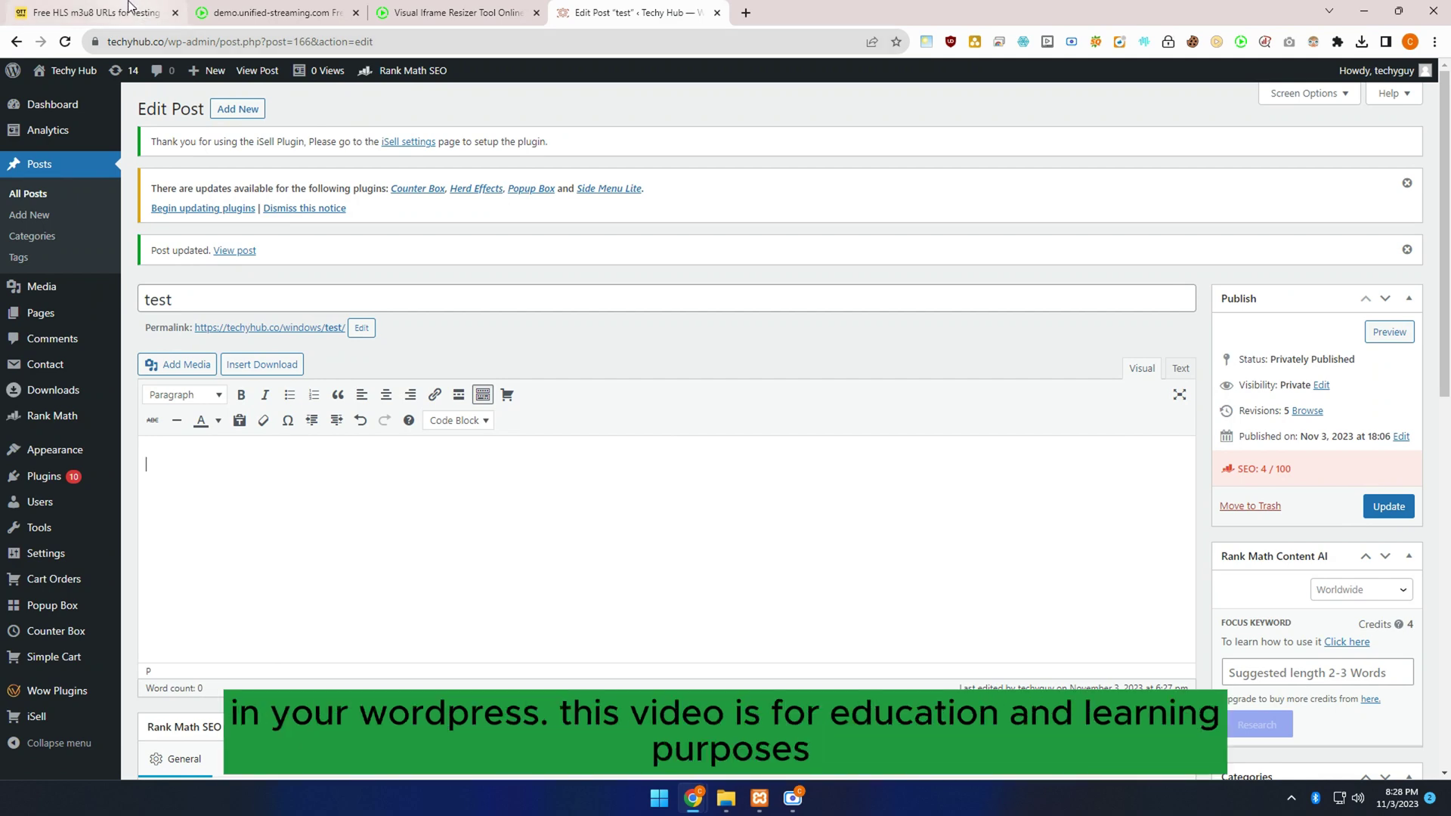
Bring up the ottverse.com list of free HLS m3u8 test URLs beside the post editor.
click(97, 12)
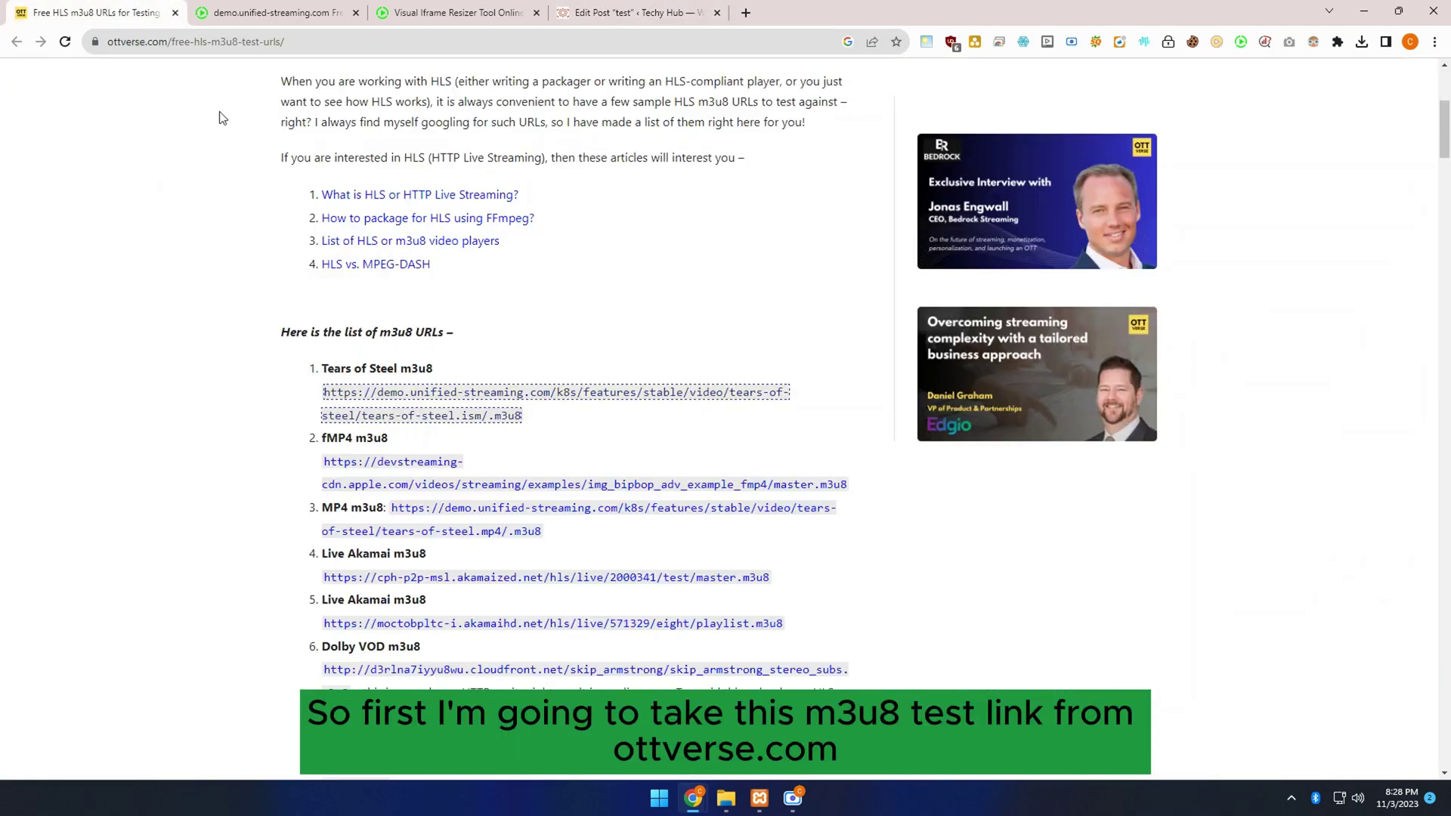
Copy the Tears of Steel m3u8 link address and go to the anym3u8player page.
right_click(434, 417)
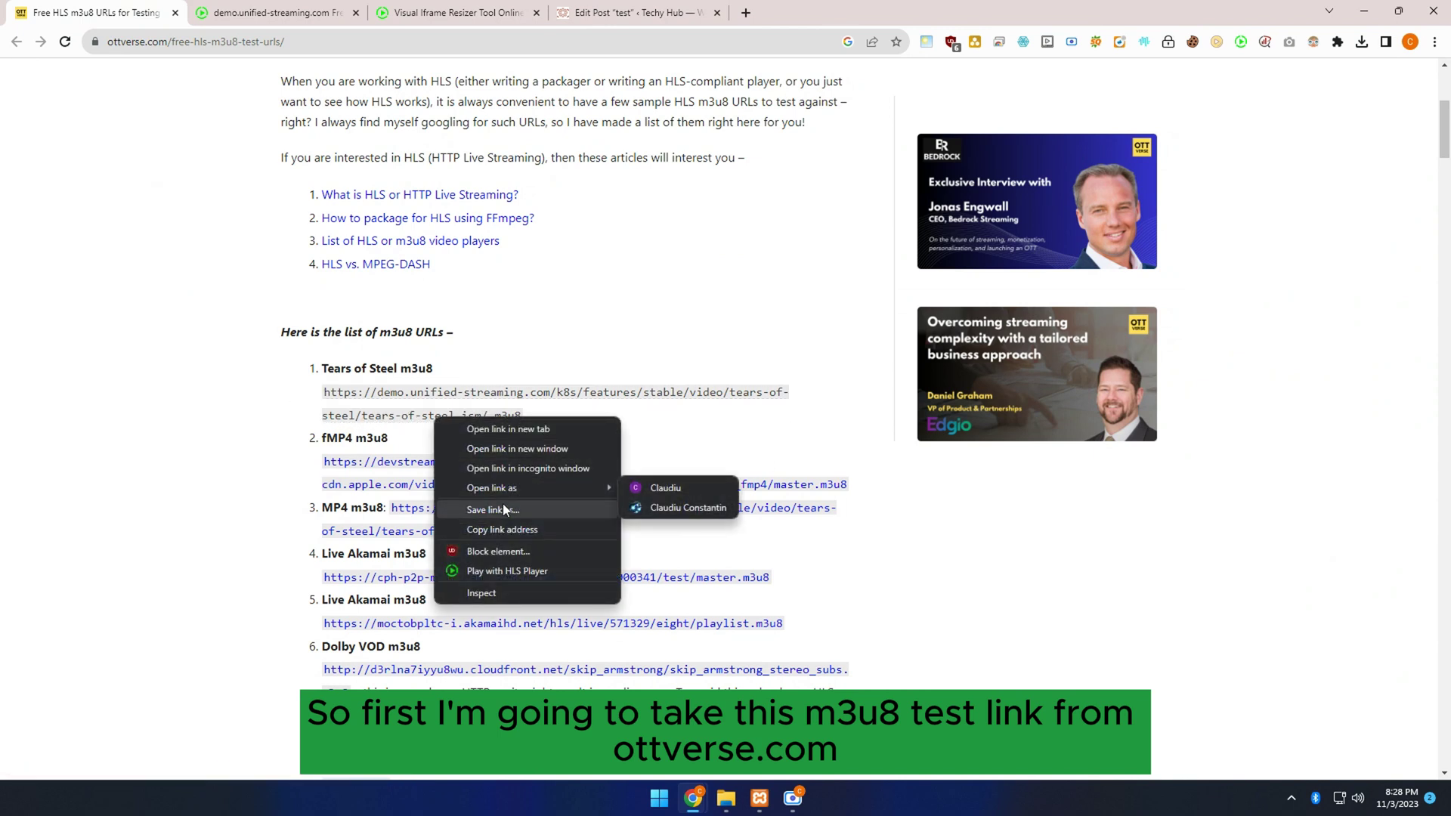
click(513, 529)
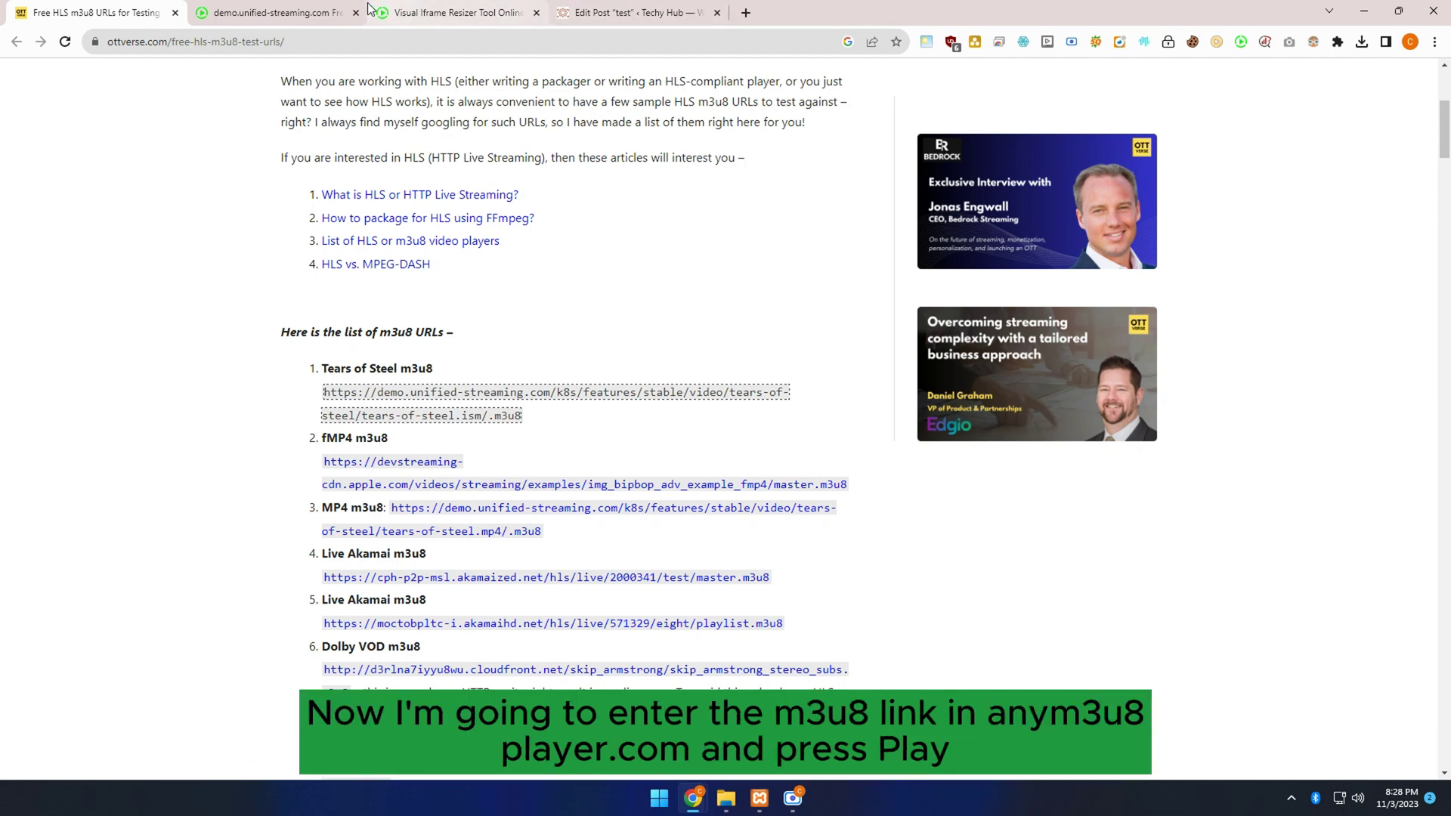
click(272, 13)
Paste the Tears of Steel m3u8 URL into the player home page and play it.
click(398, 95)
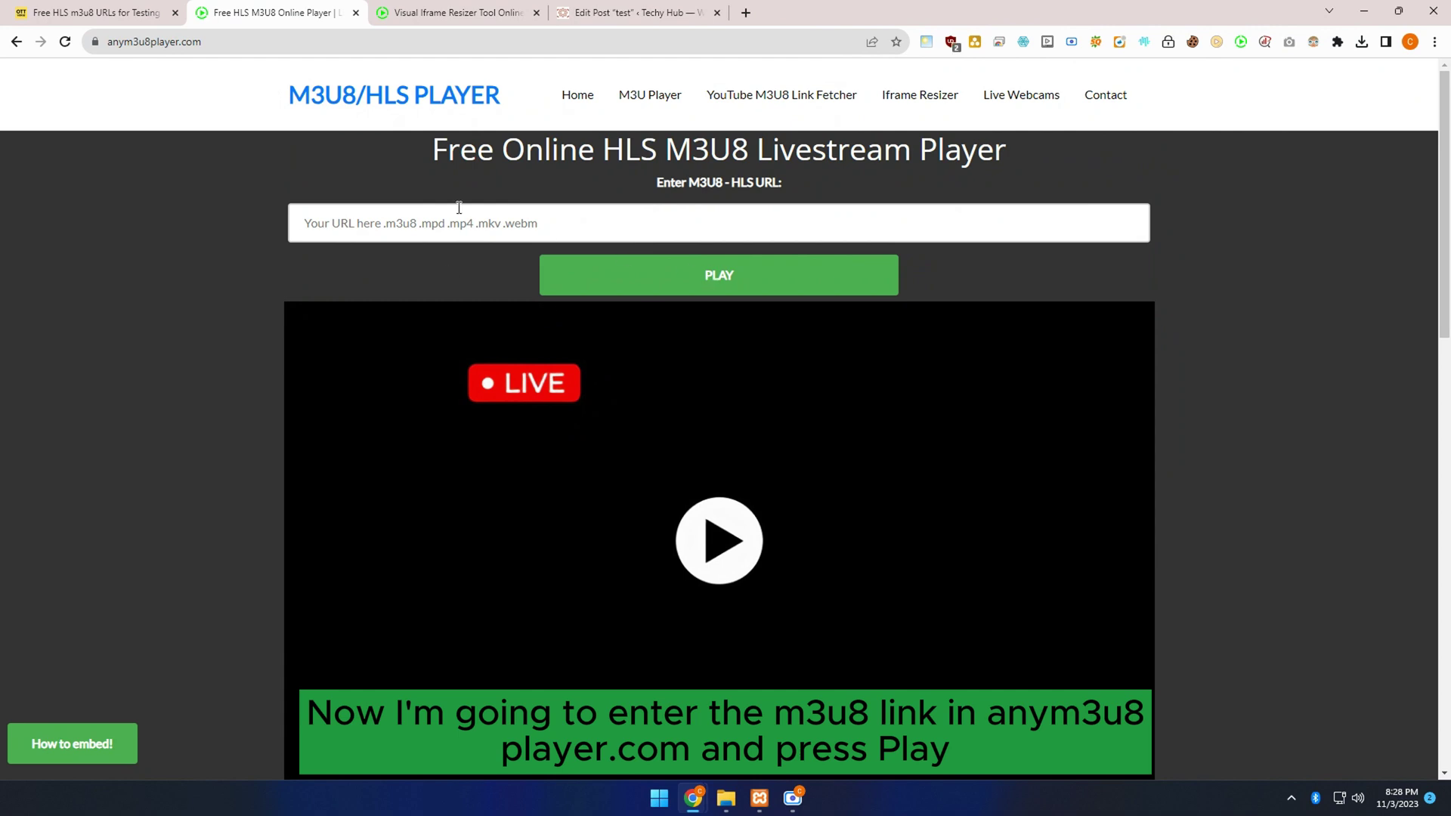
click(459, 222)
text(https://demo.unified-streaming.com/k8s/features/stable/video/tears-of-steel/tears-of-steel.ism/.m3u8)
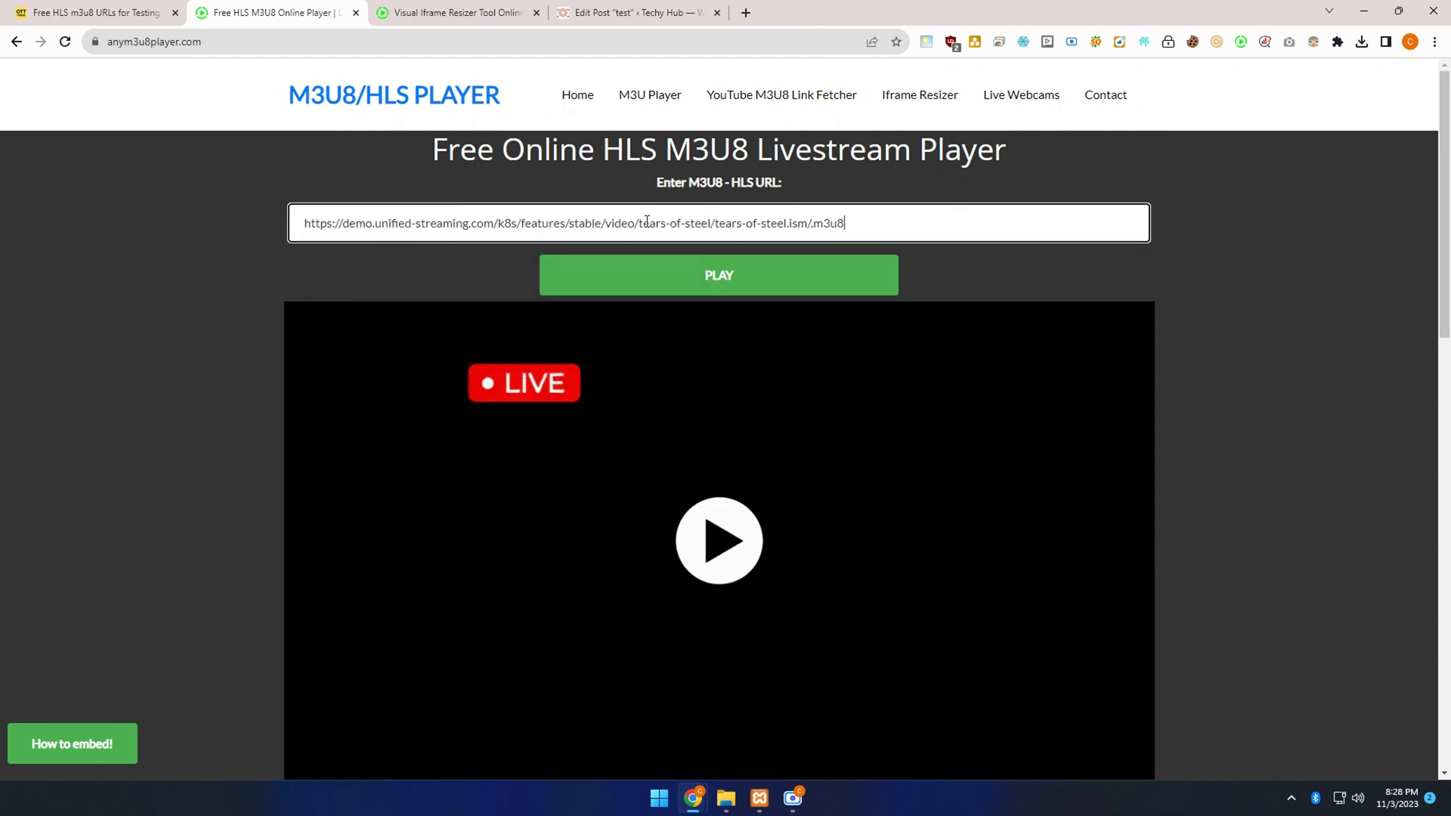
click(746, 277)
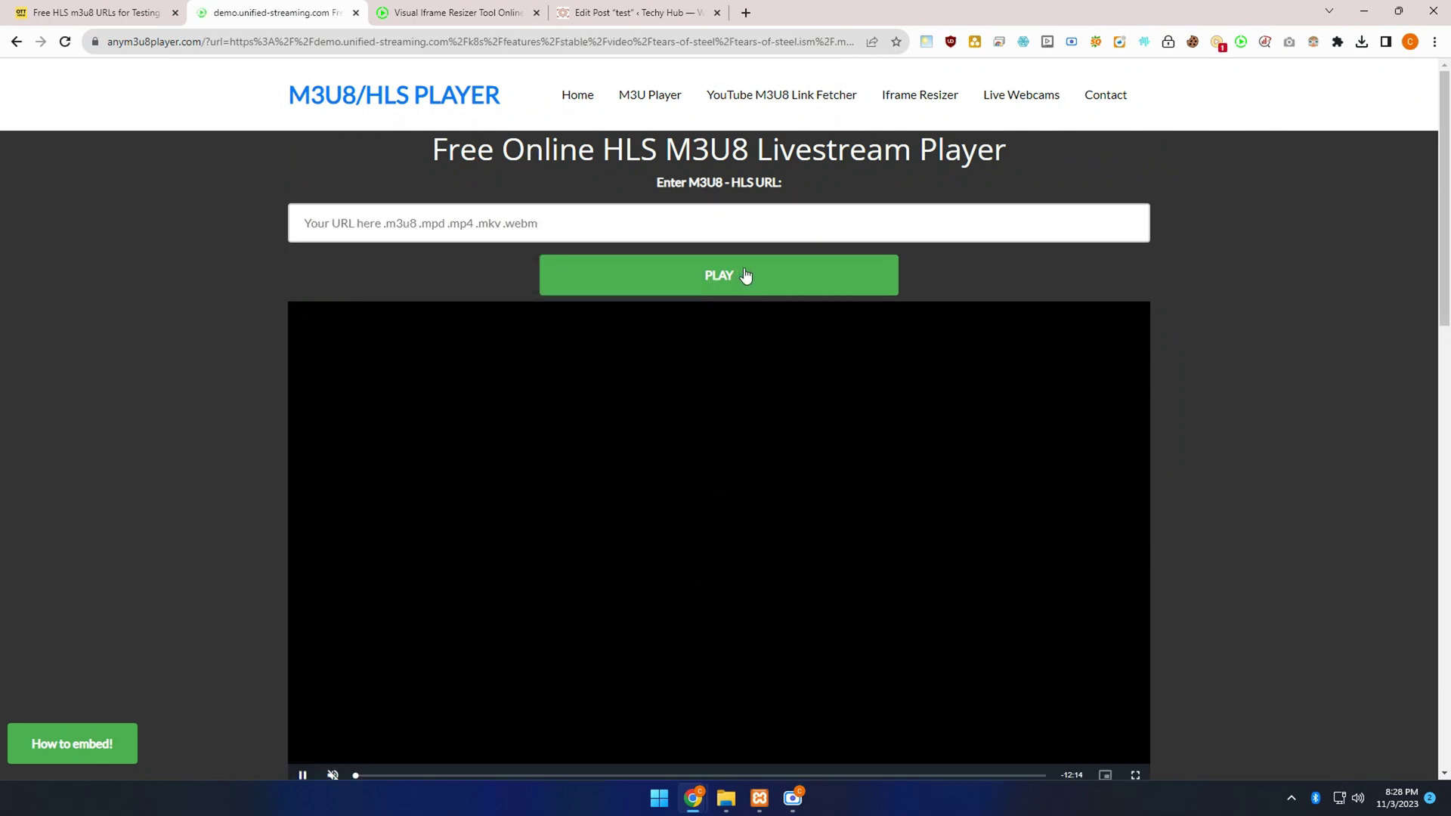
scroll(429, 233, down, 3)
scroll(920, 305, up, 1)
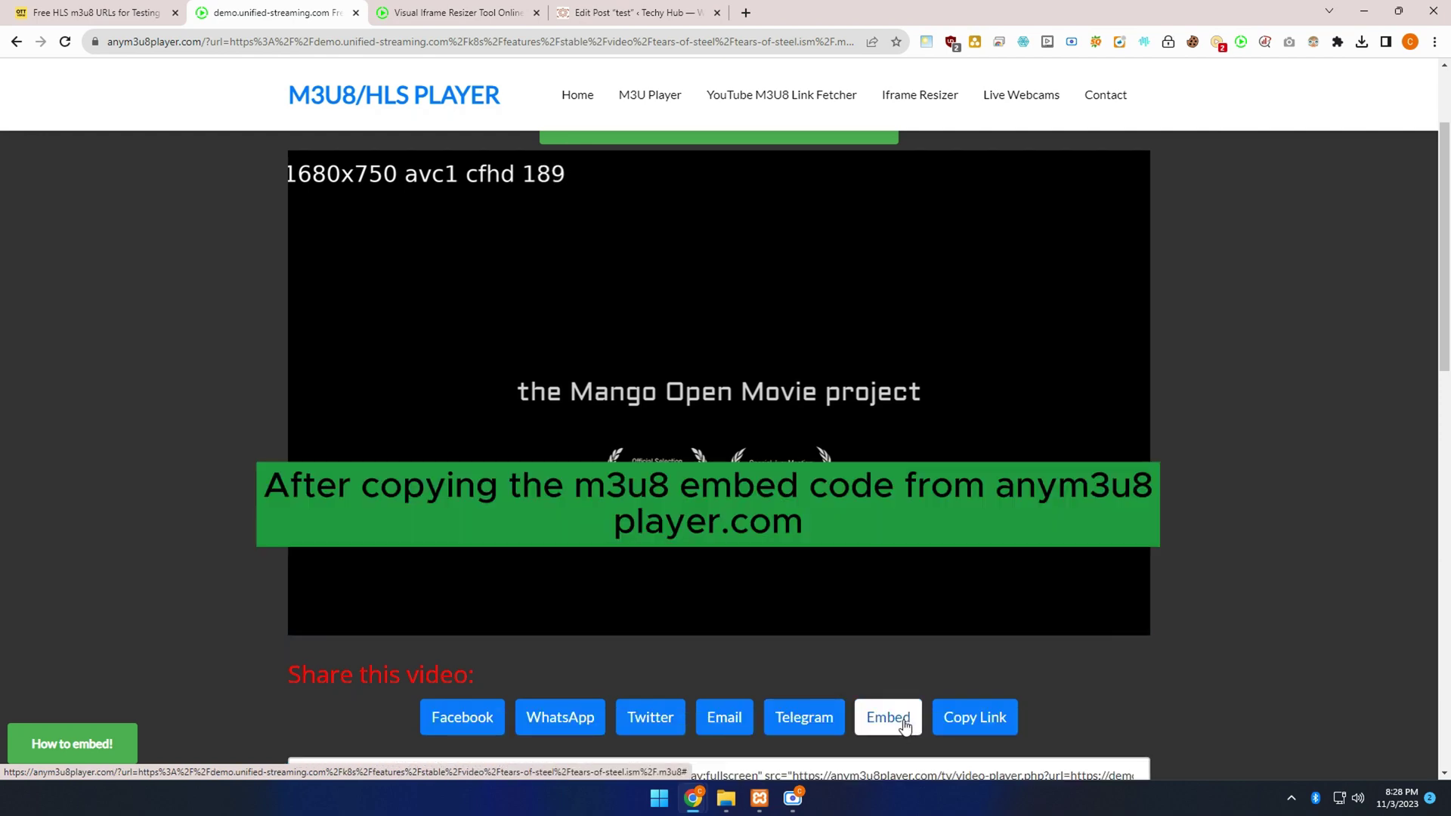
Reveal and copy the player's iframe embed code.
click(886, 711)
scroll(763, 611, down, 1)
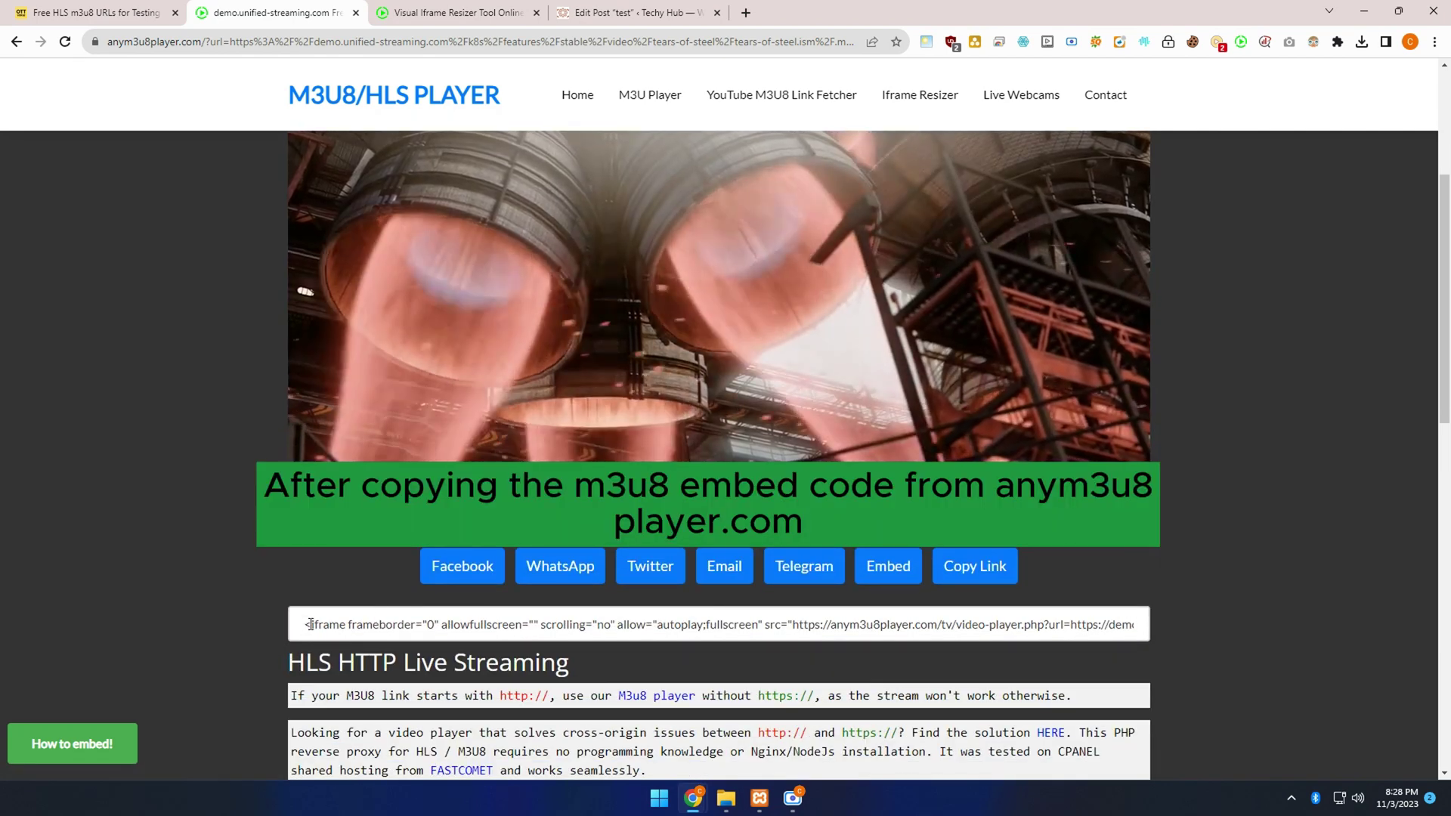
drag(304, 624, 1145, 624)
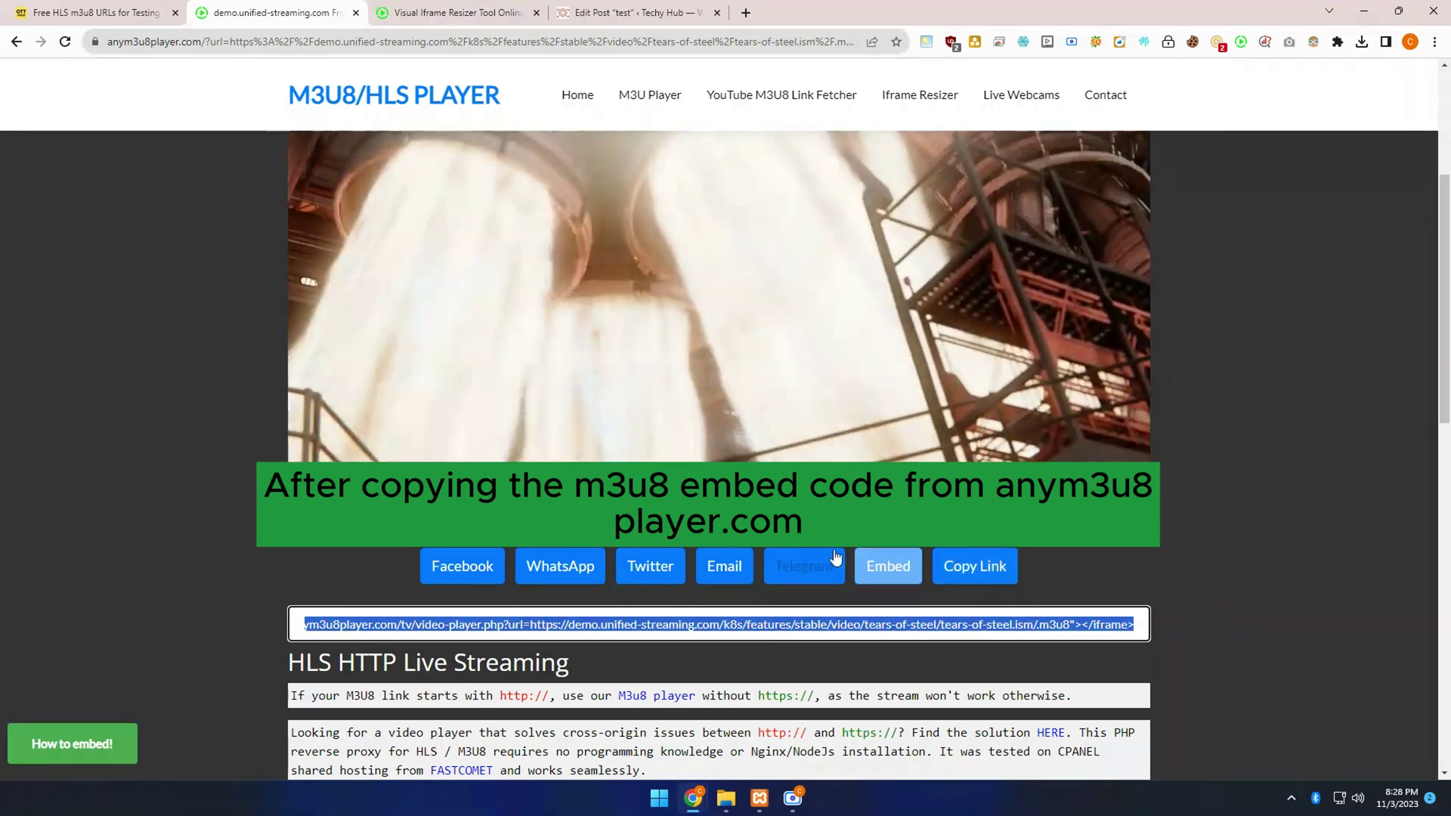
right_click(647, 622)
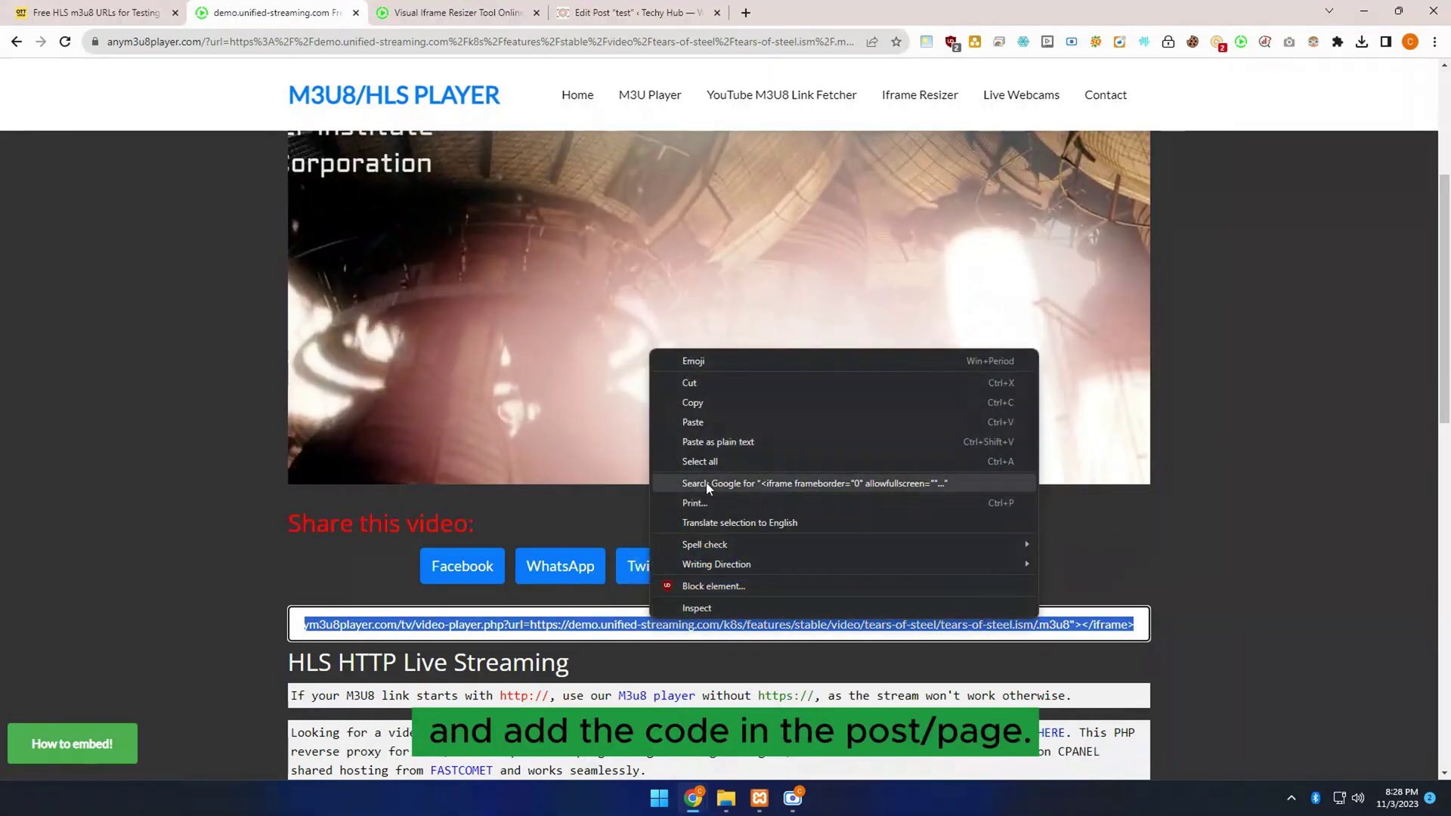
click(708, 406)
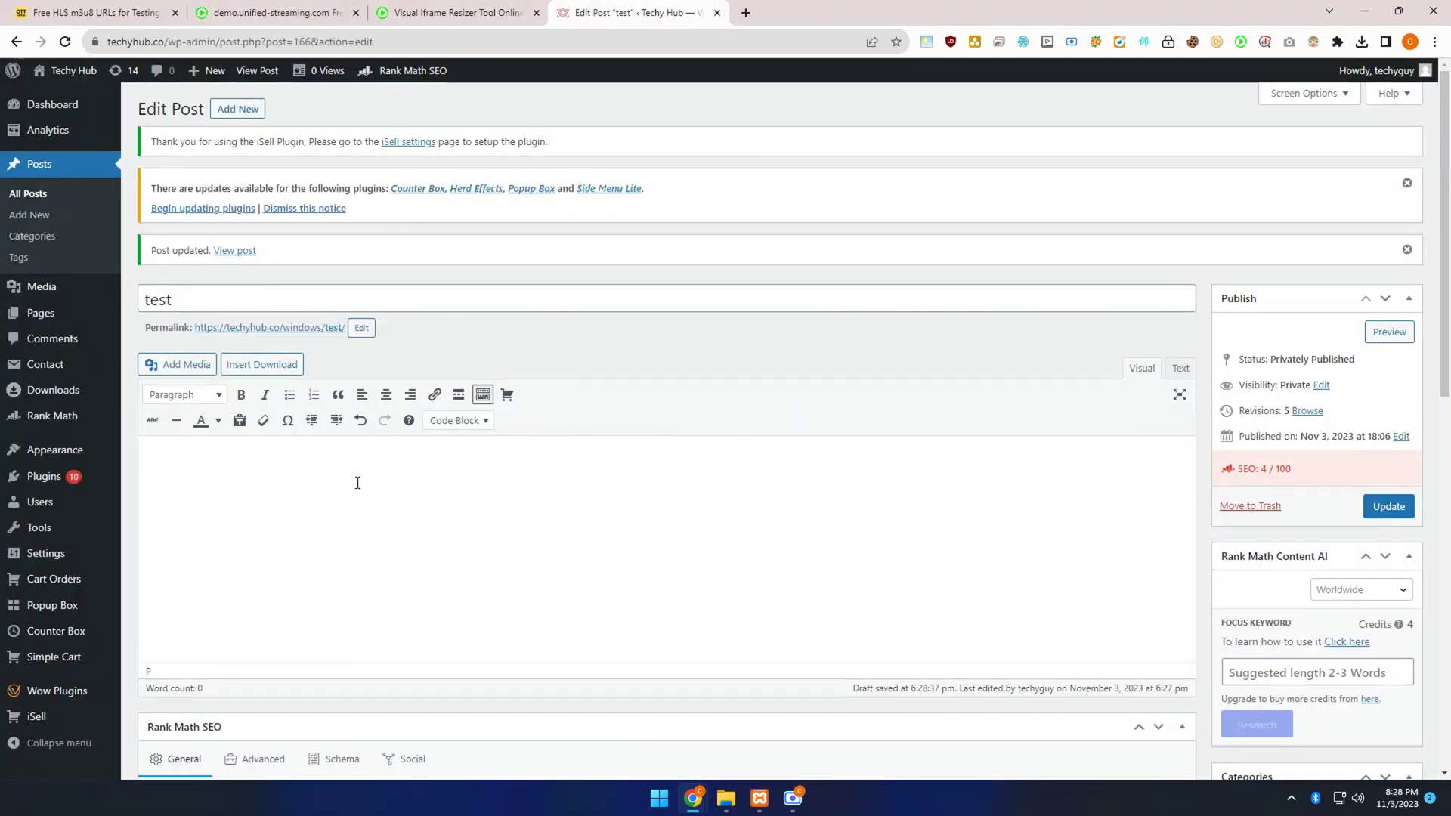
text(Here)
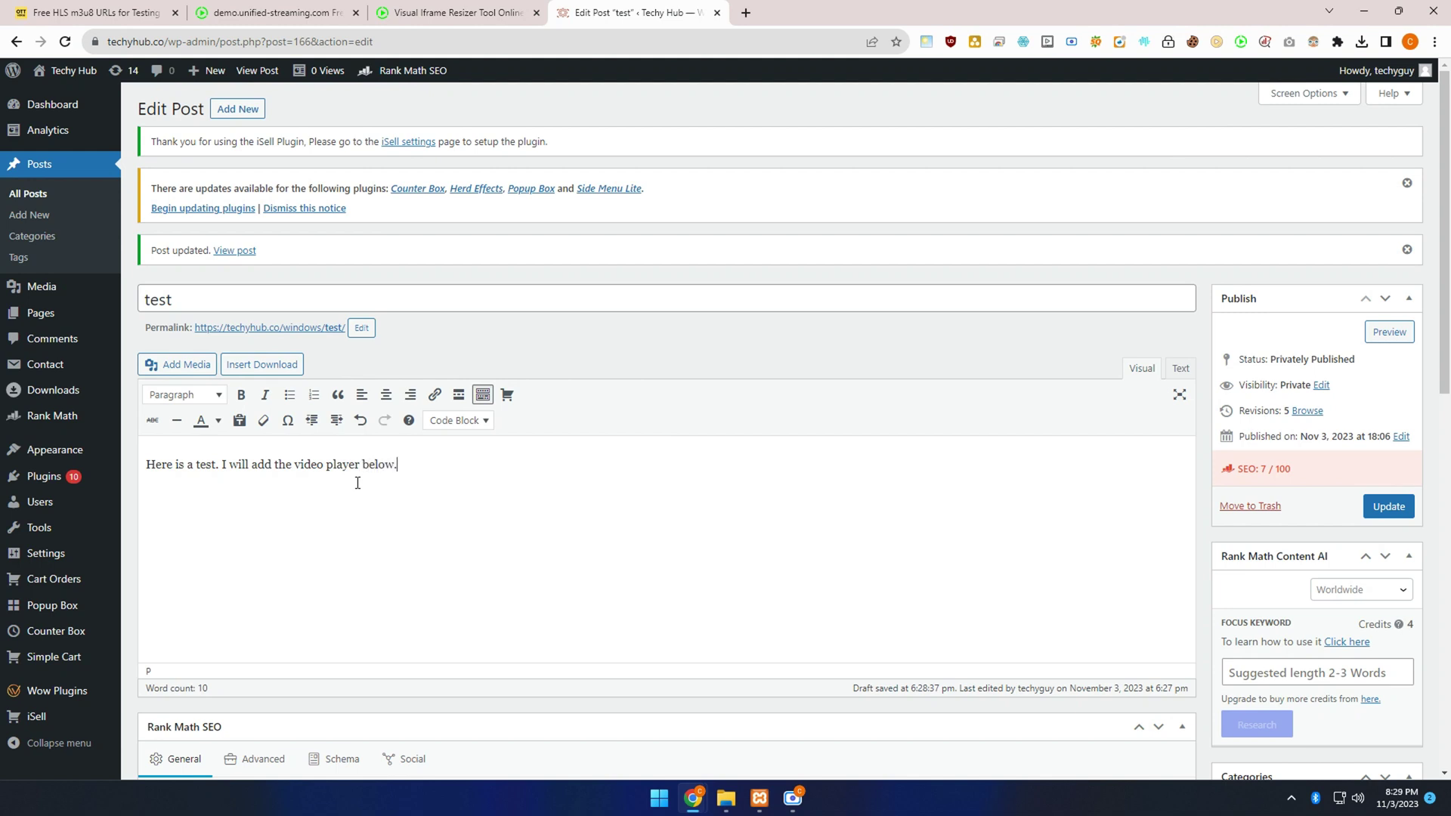
In the Text view, replace the &nbsp; placeholder with the pasted iframe embed code.
click(1180, 368)
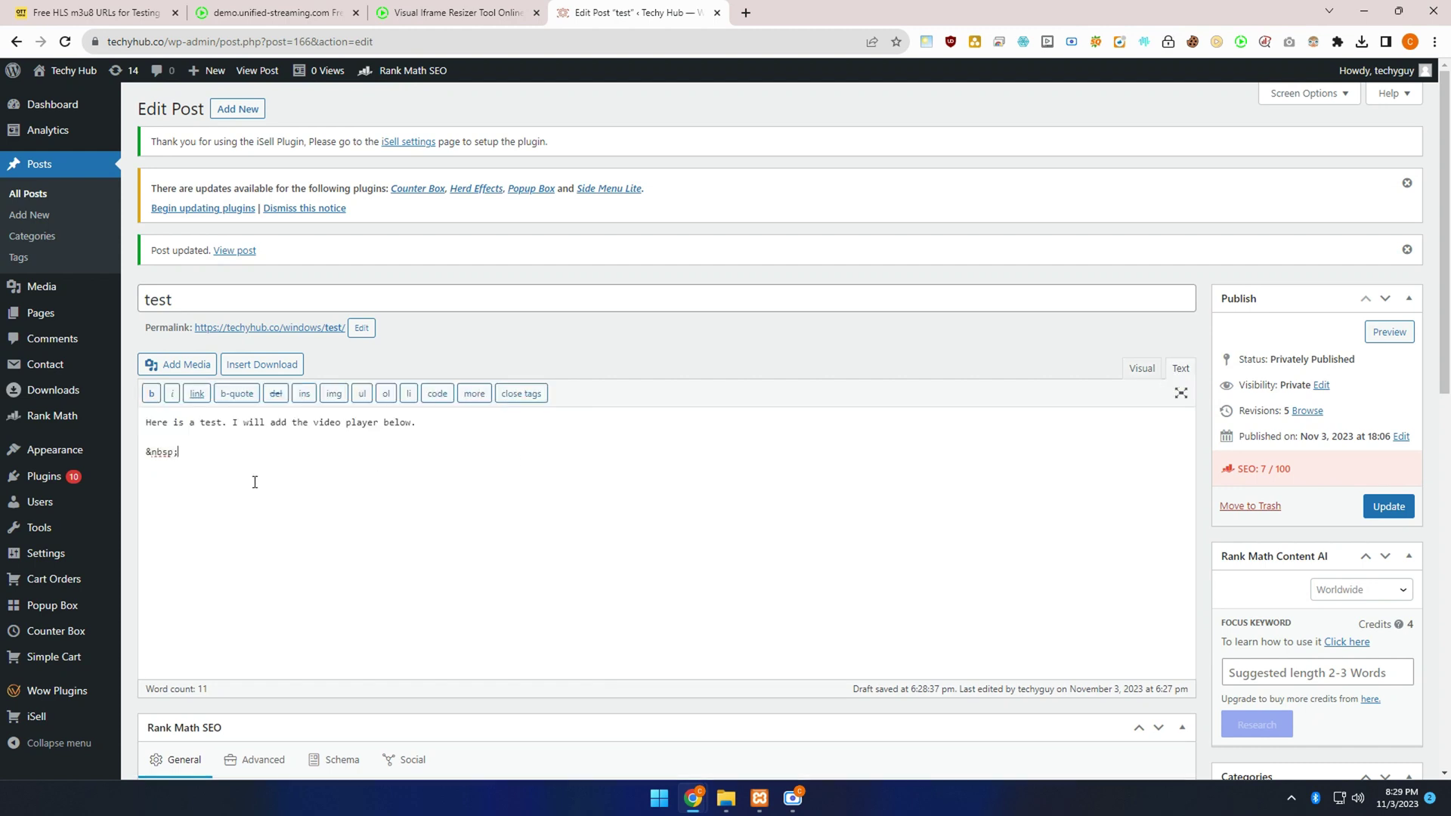
double_click(205, 461)
click(333, 481)
drag(185, 454, 149, 452)
key(ctrl+v)
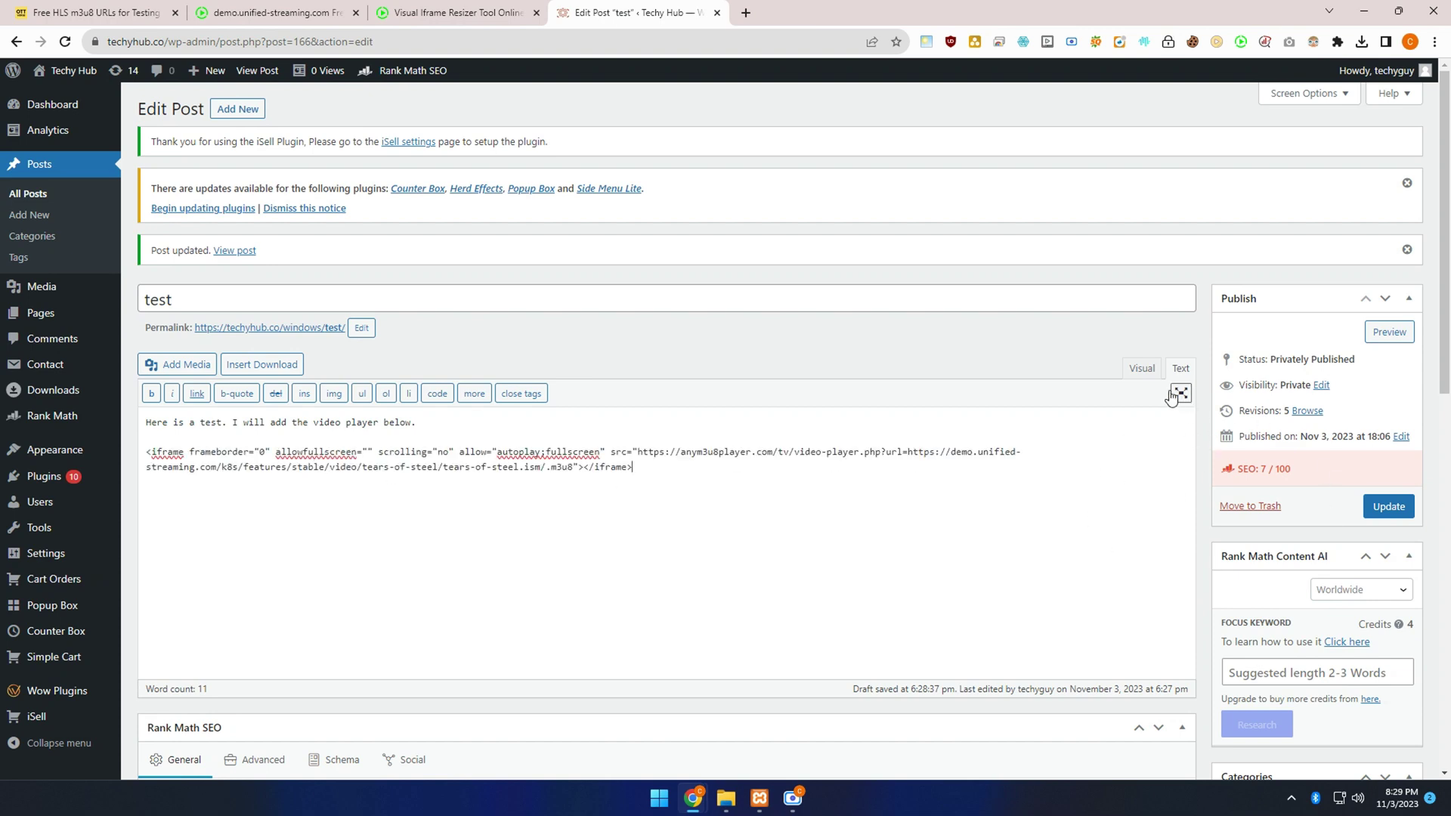
Check the rendered player, add 'Player is above.' beneath it, and update the post.
click(1143, 369)
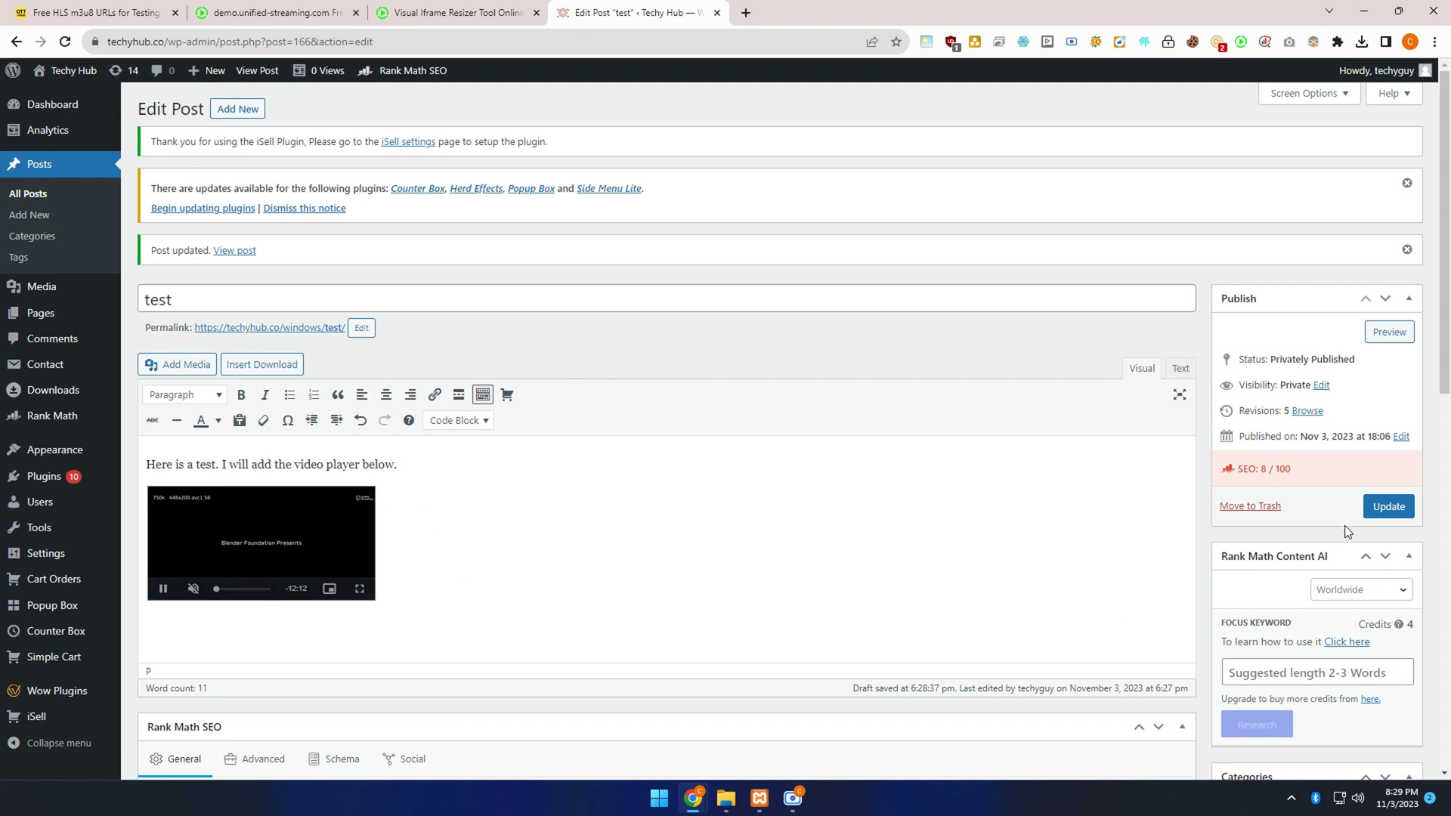
click(1180, 370)
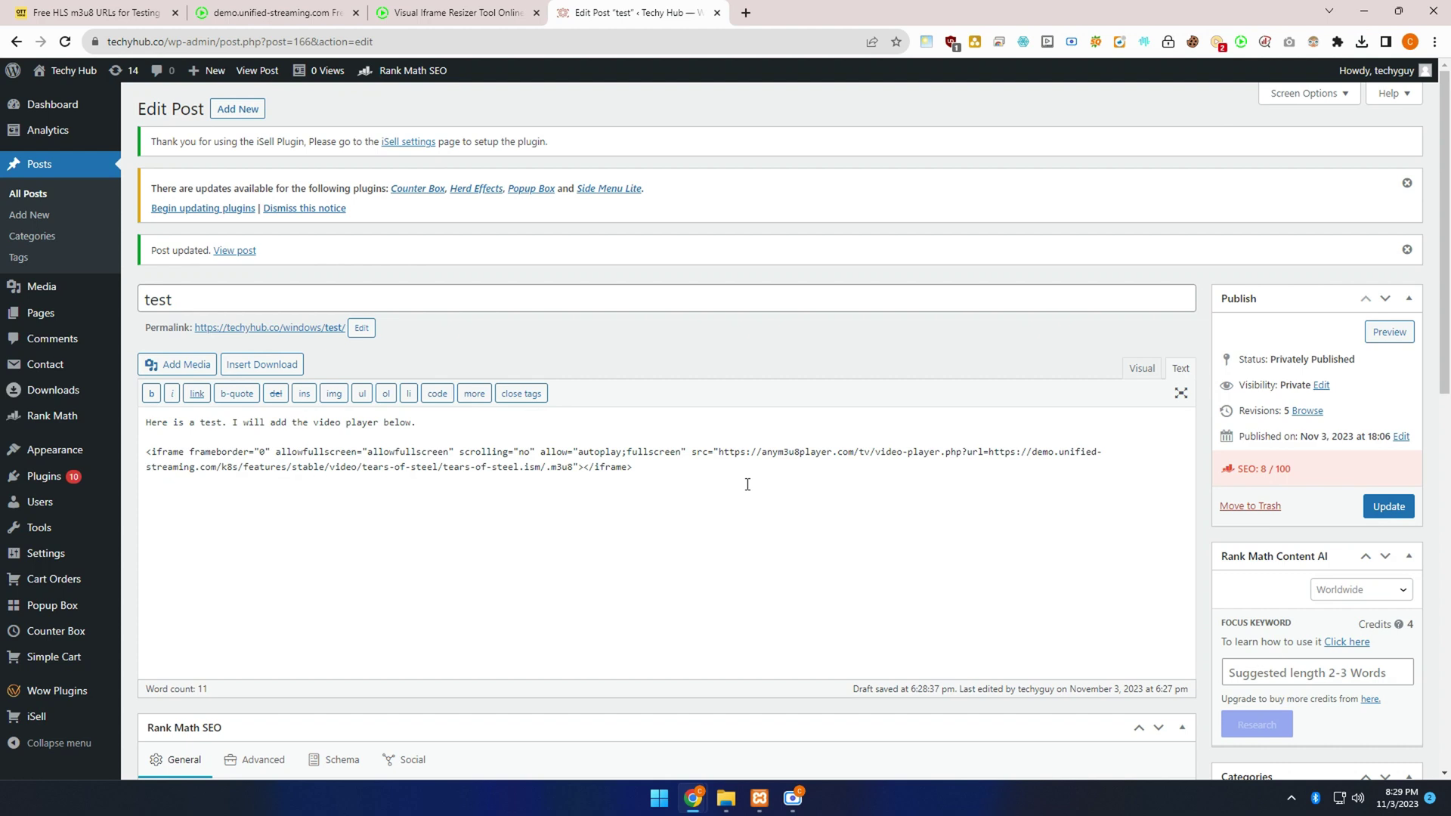
click(1142, 369)
text(Pla)
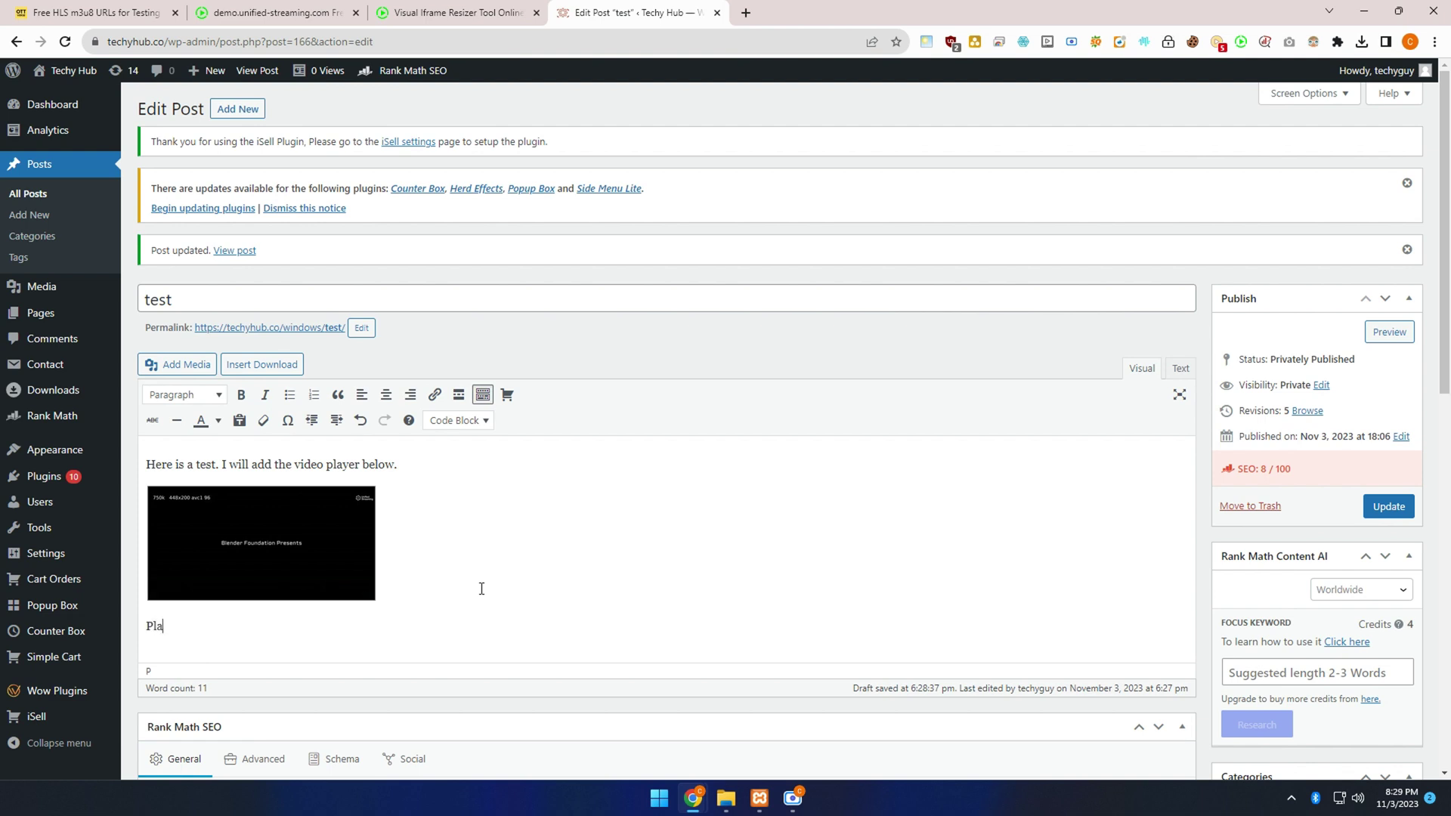
text(ue)
key(BackSpace)
text(er is above)
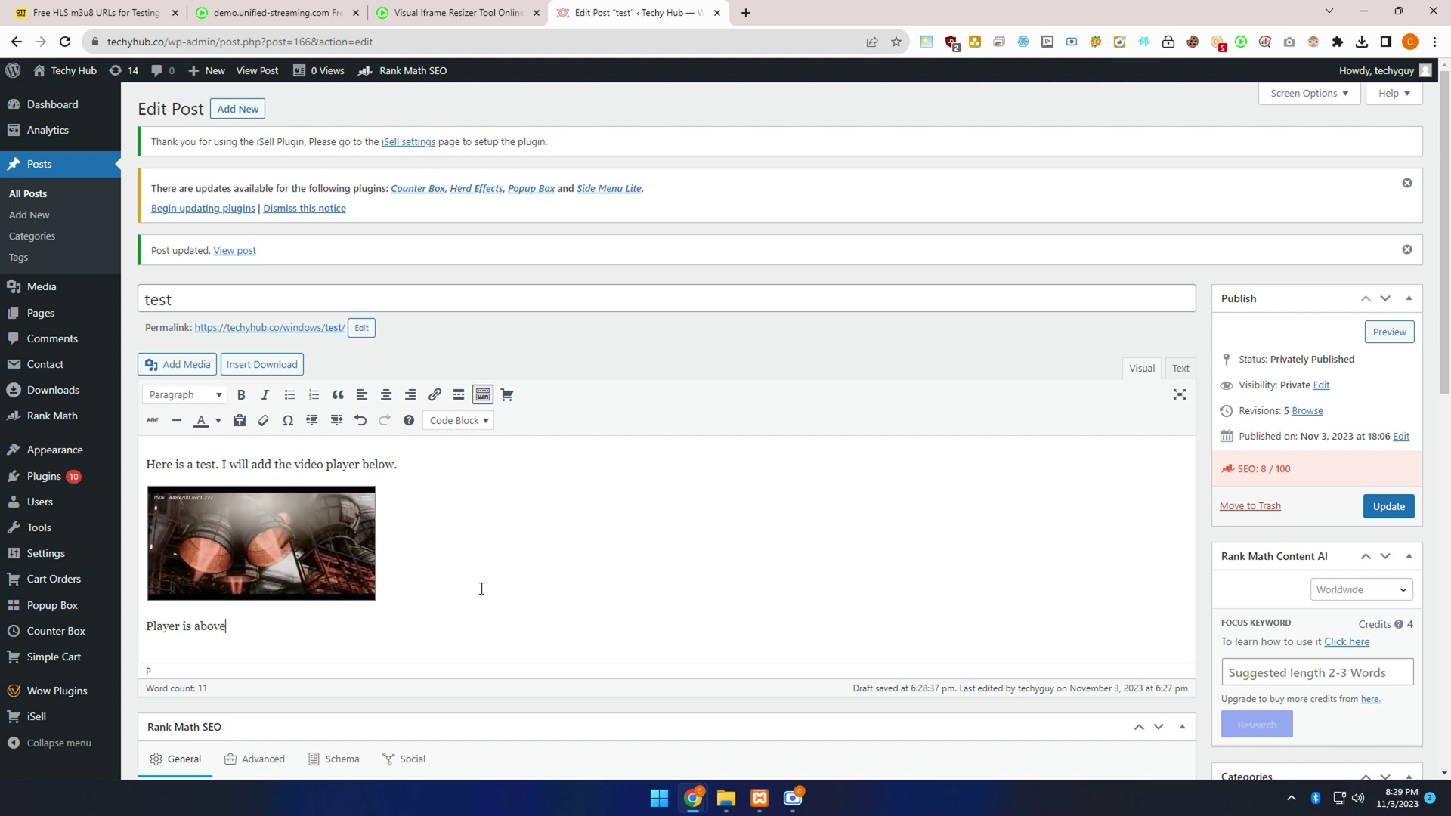
text(.)
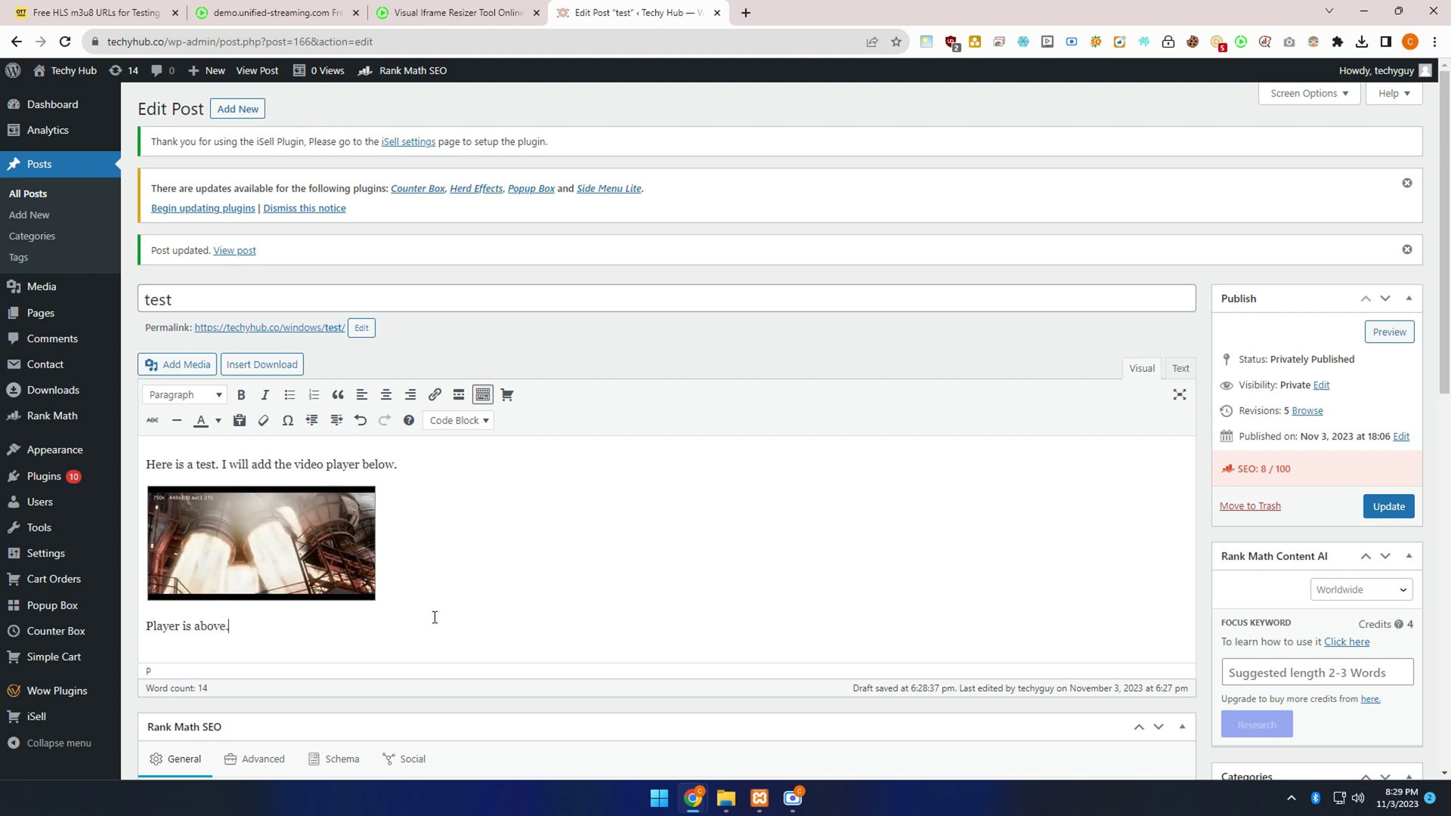
click(1390, 507)
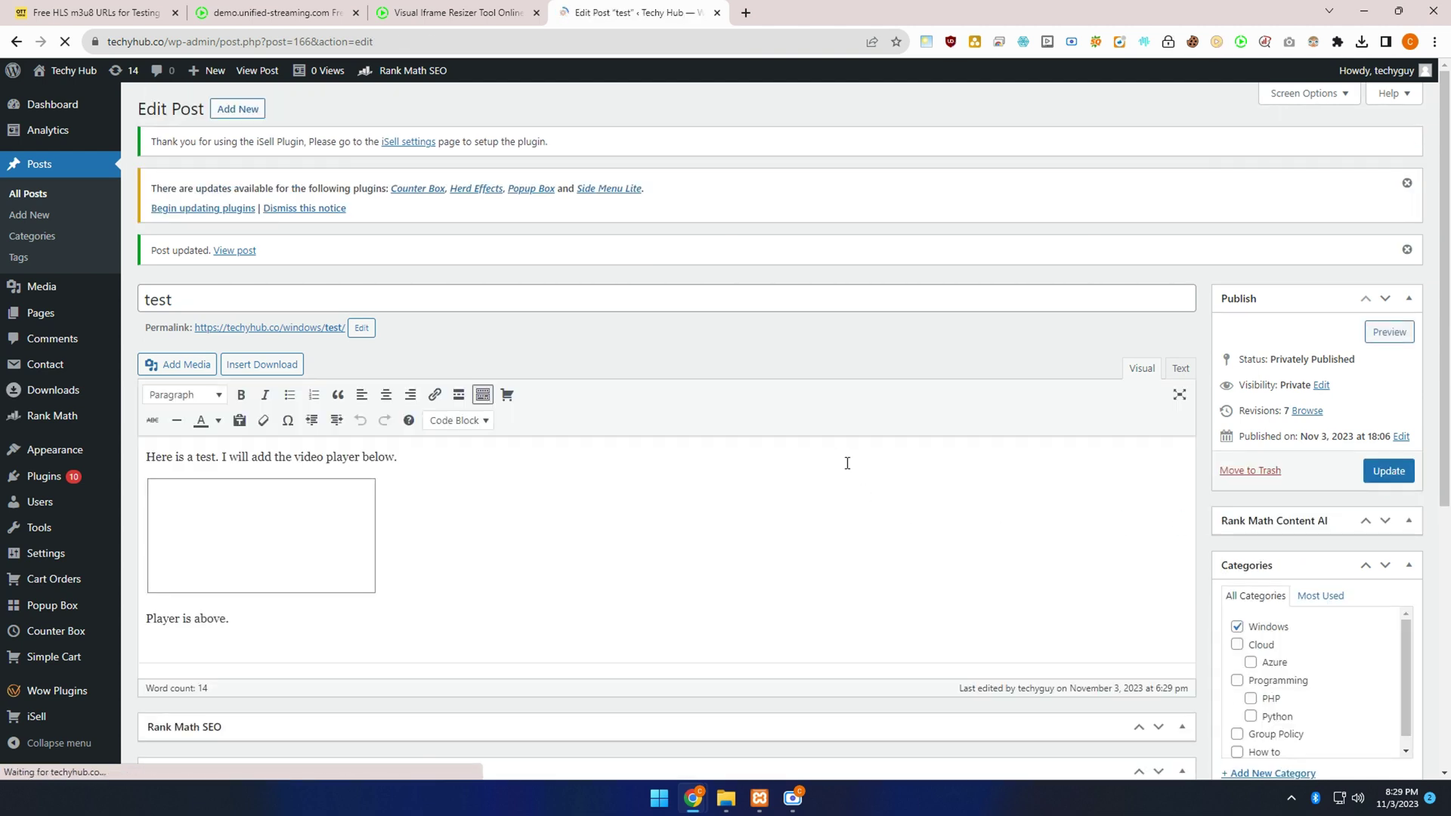
Open the published test post from its permalink in a new tab and view it.
right_click(332, 331)
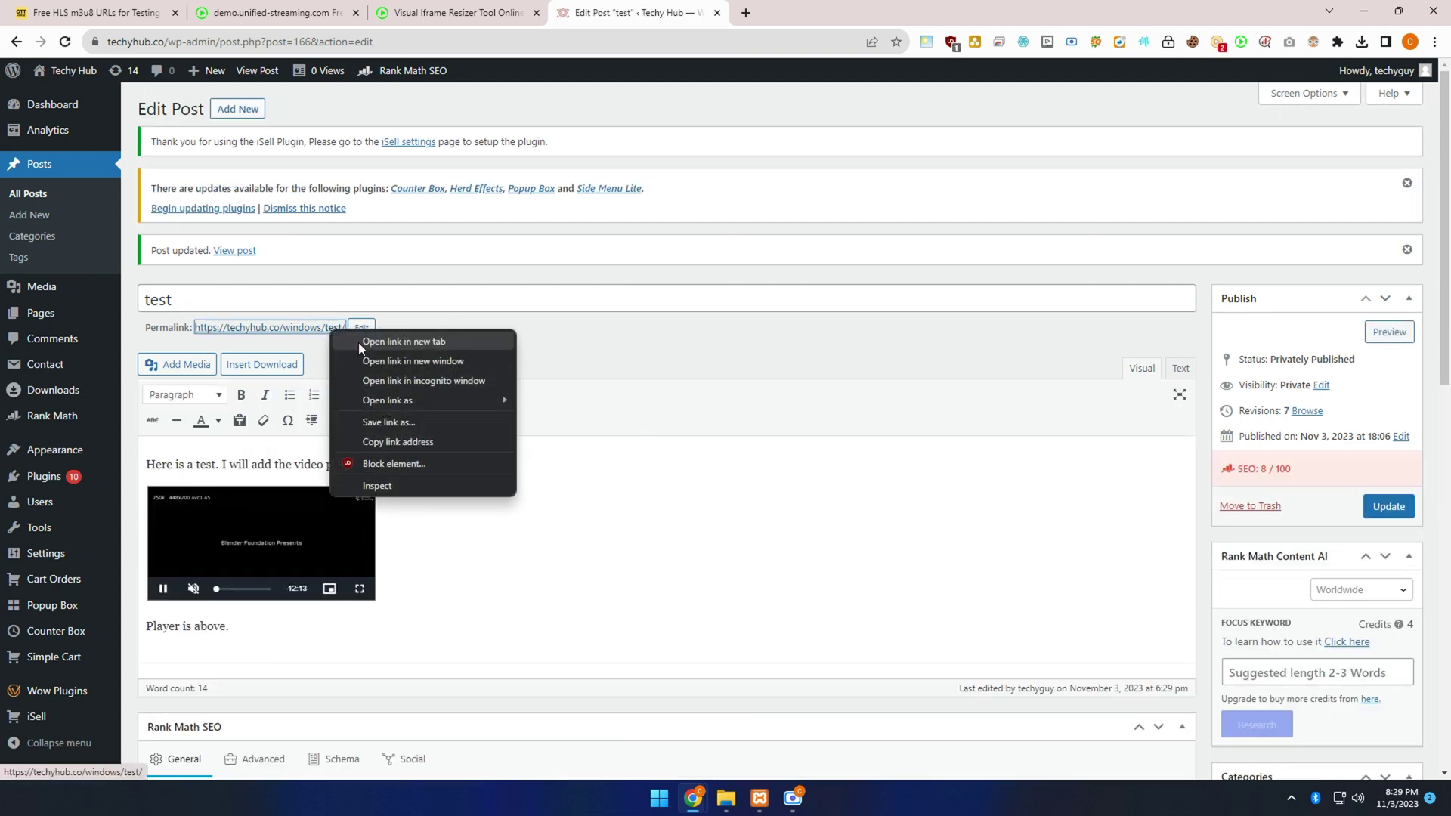
click(402, 343)
click(762, 13)
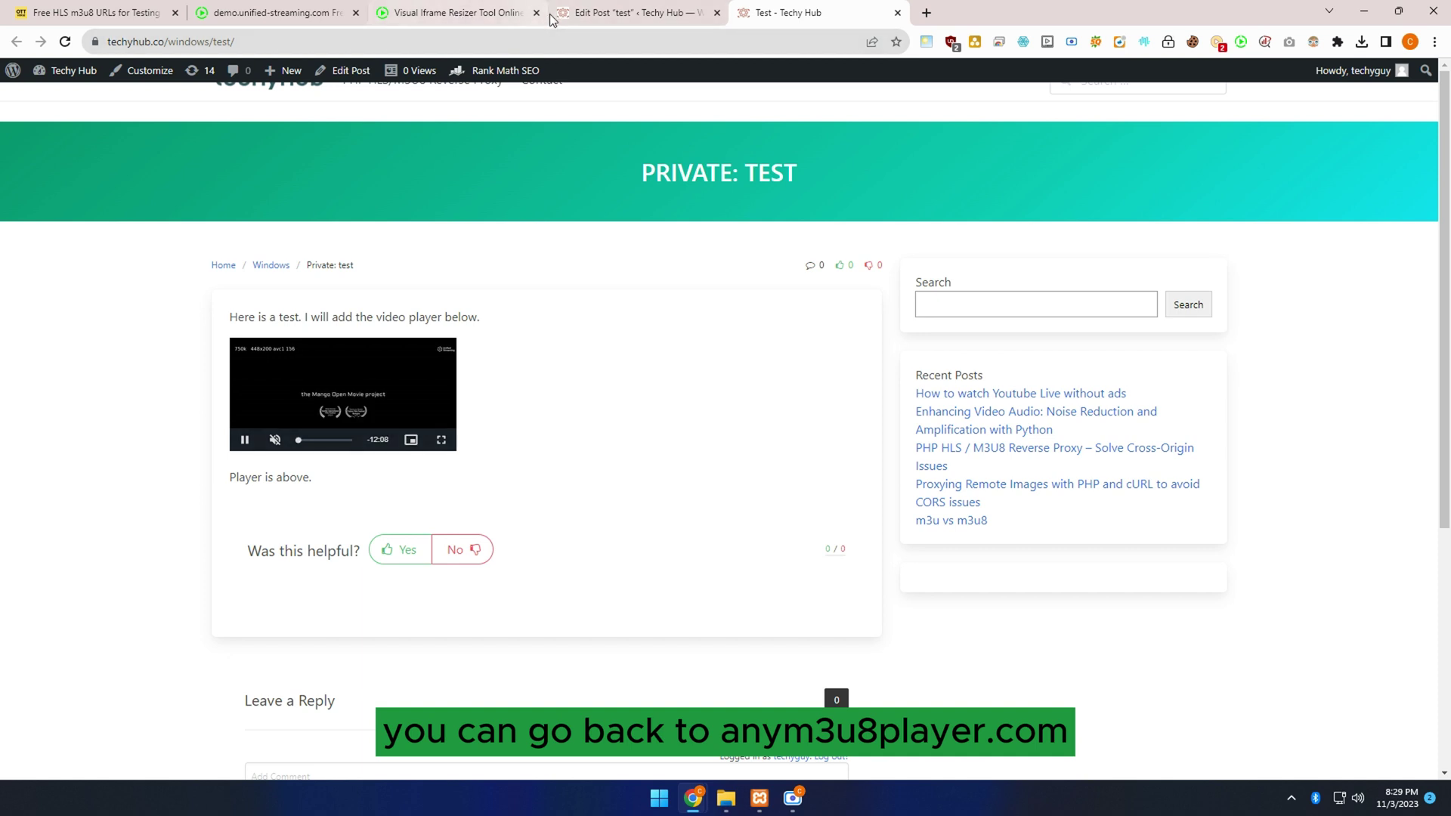
click(621, 12)
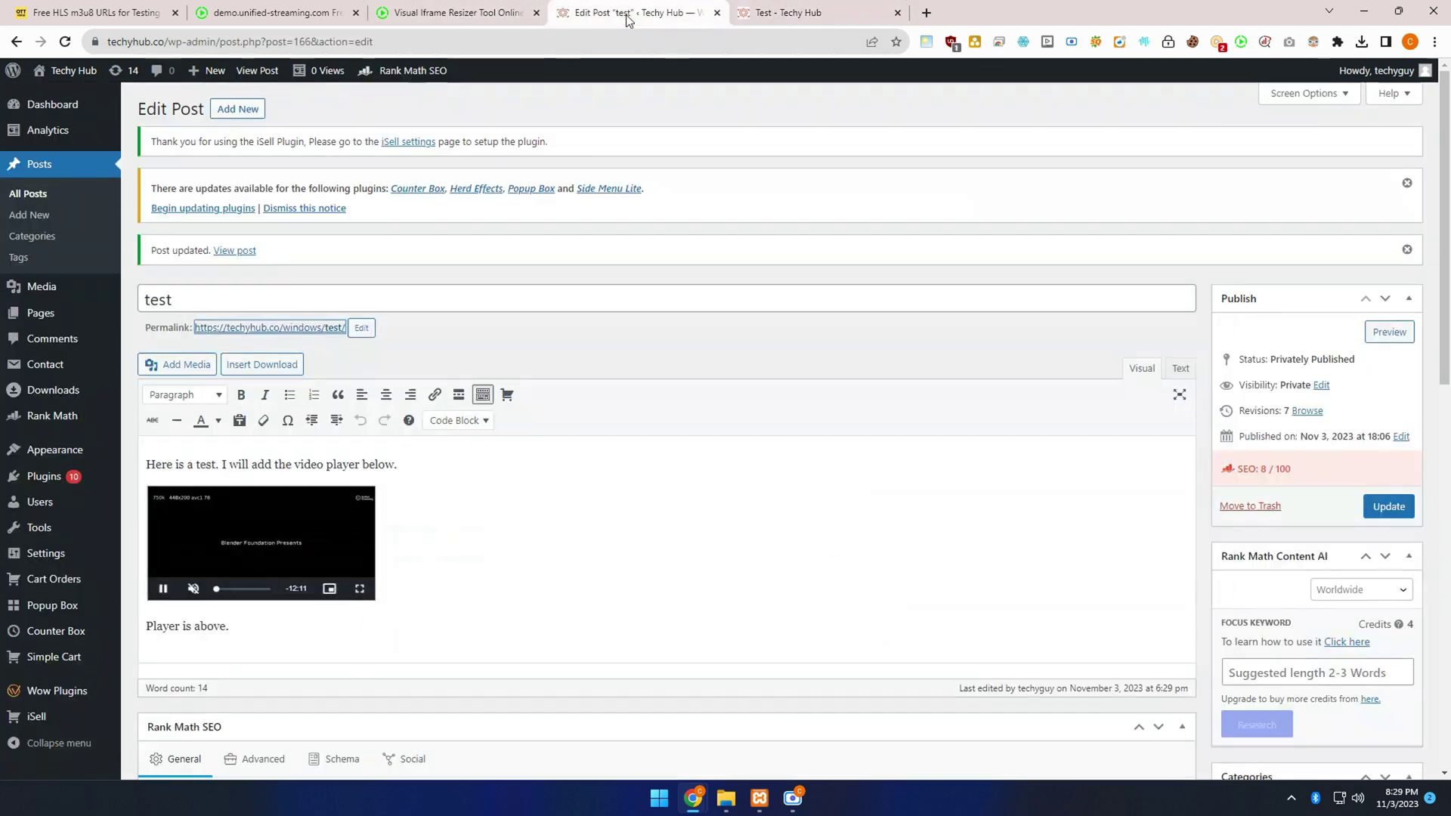
Copy the post's full iframe embed code from the Text view.
click(1179, 368)
drag(639, 466, 139, 452)
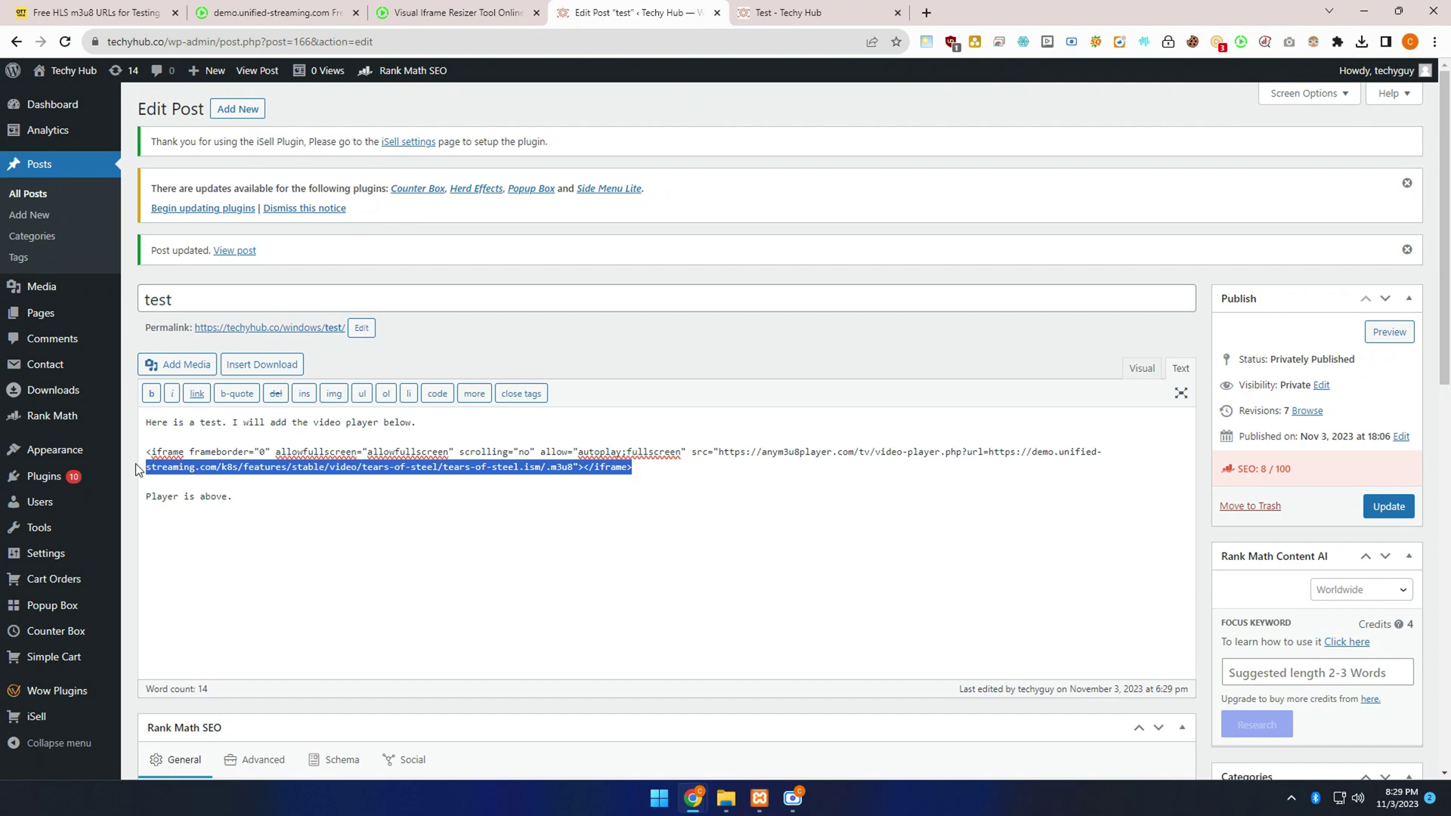
right_click(202, 458)
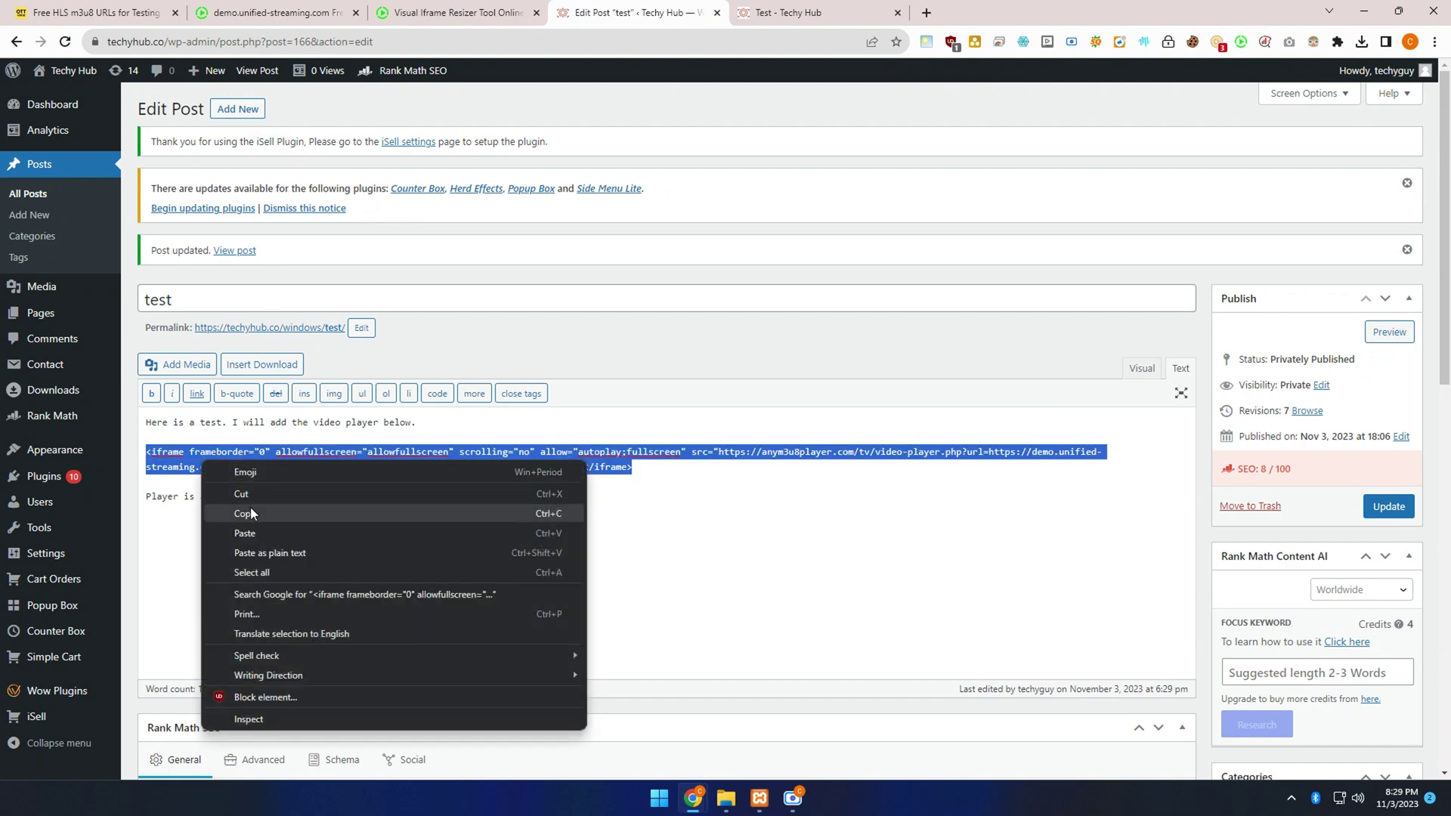
click(251, 506)
Paste the post's iframe code into Visual Iframe Resizer and load it.
click(252, 13)
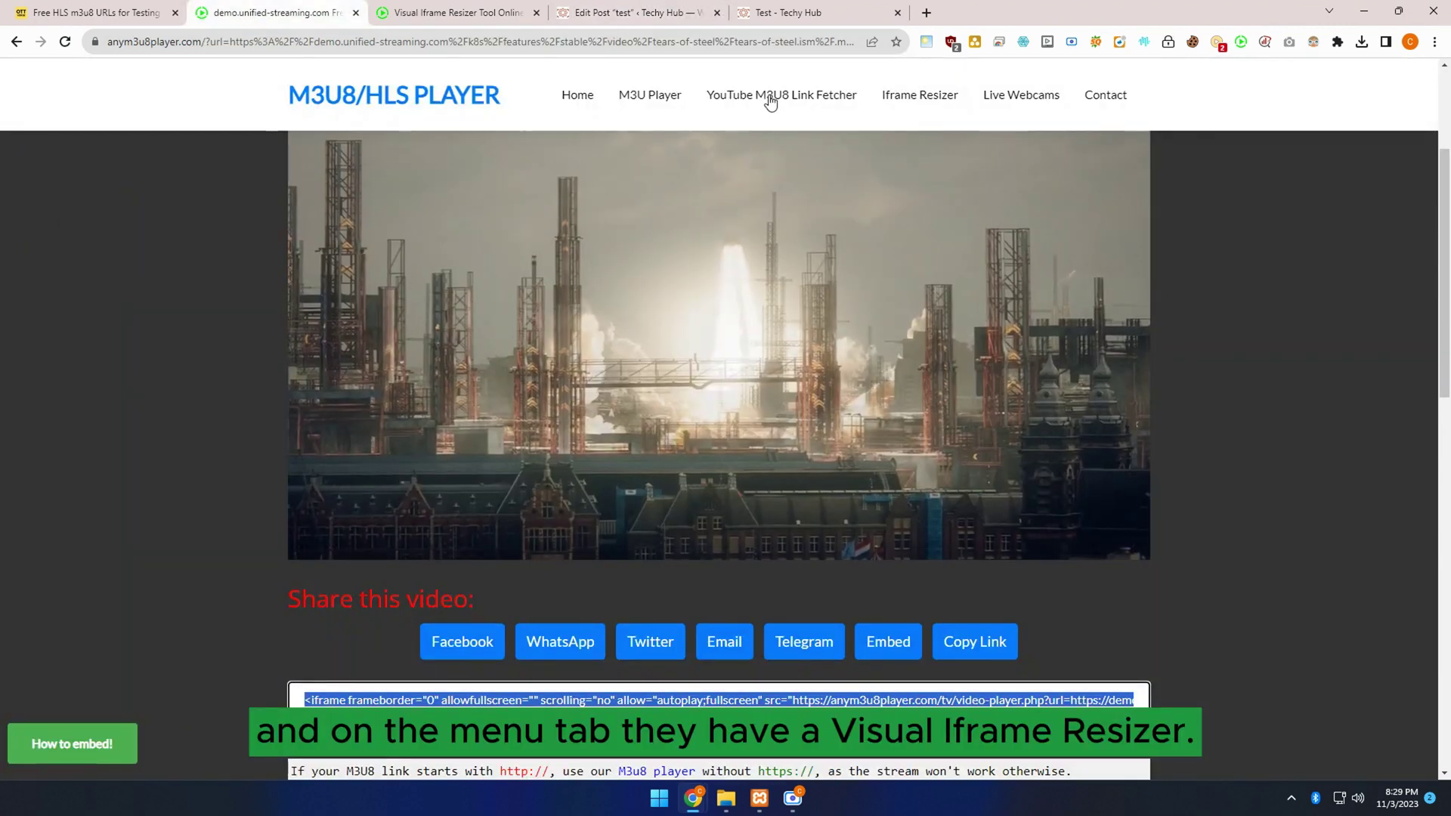
click(920, 95)
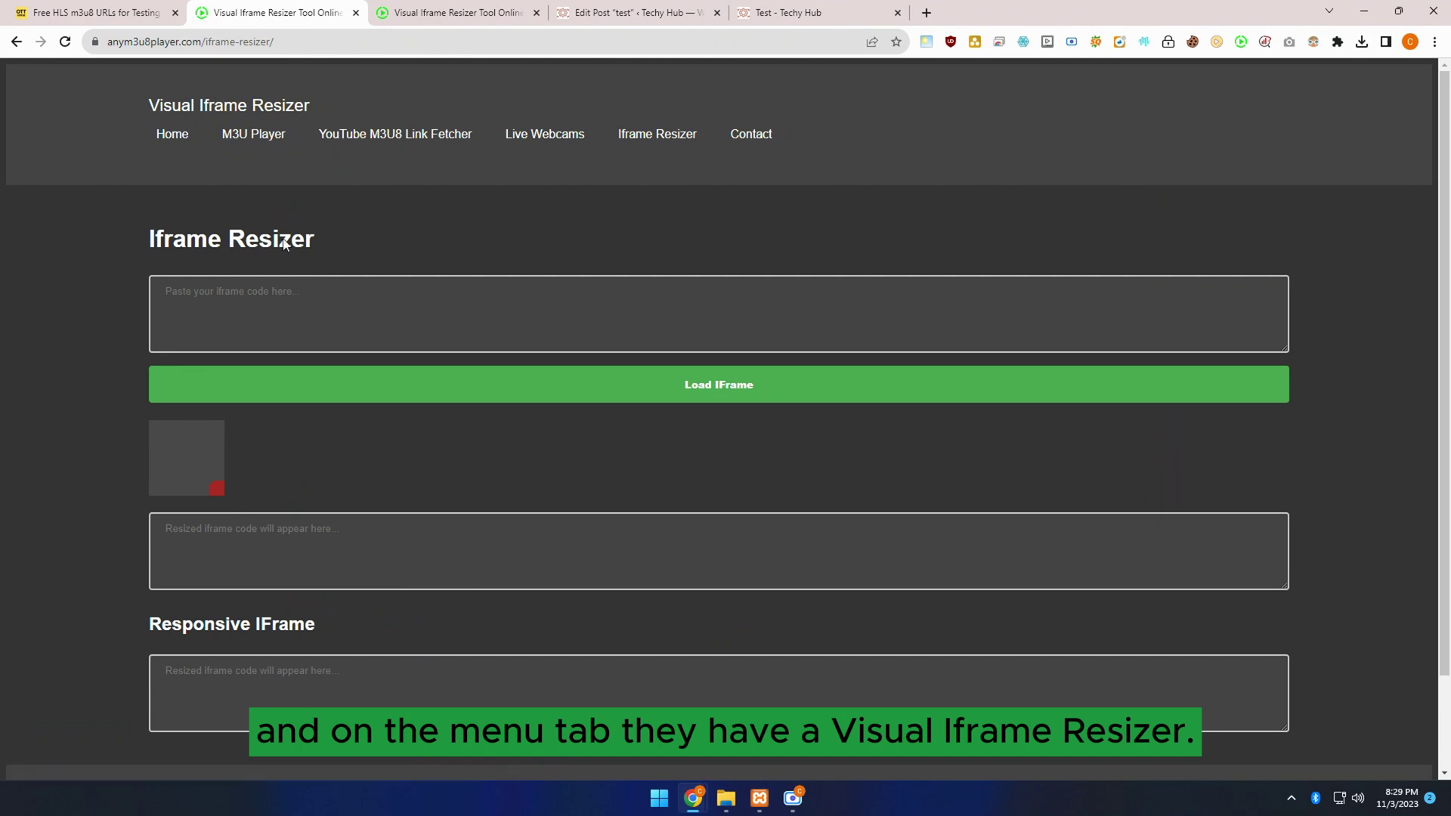
click(279, 293)
key(ctrl+v)
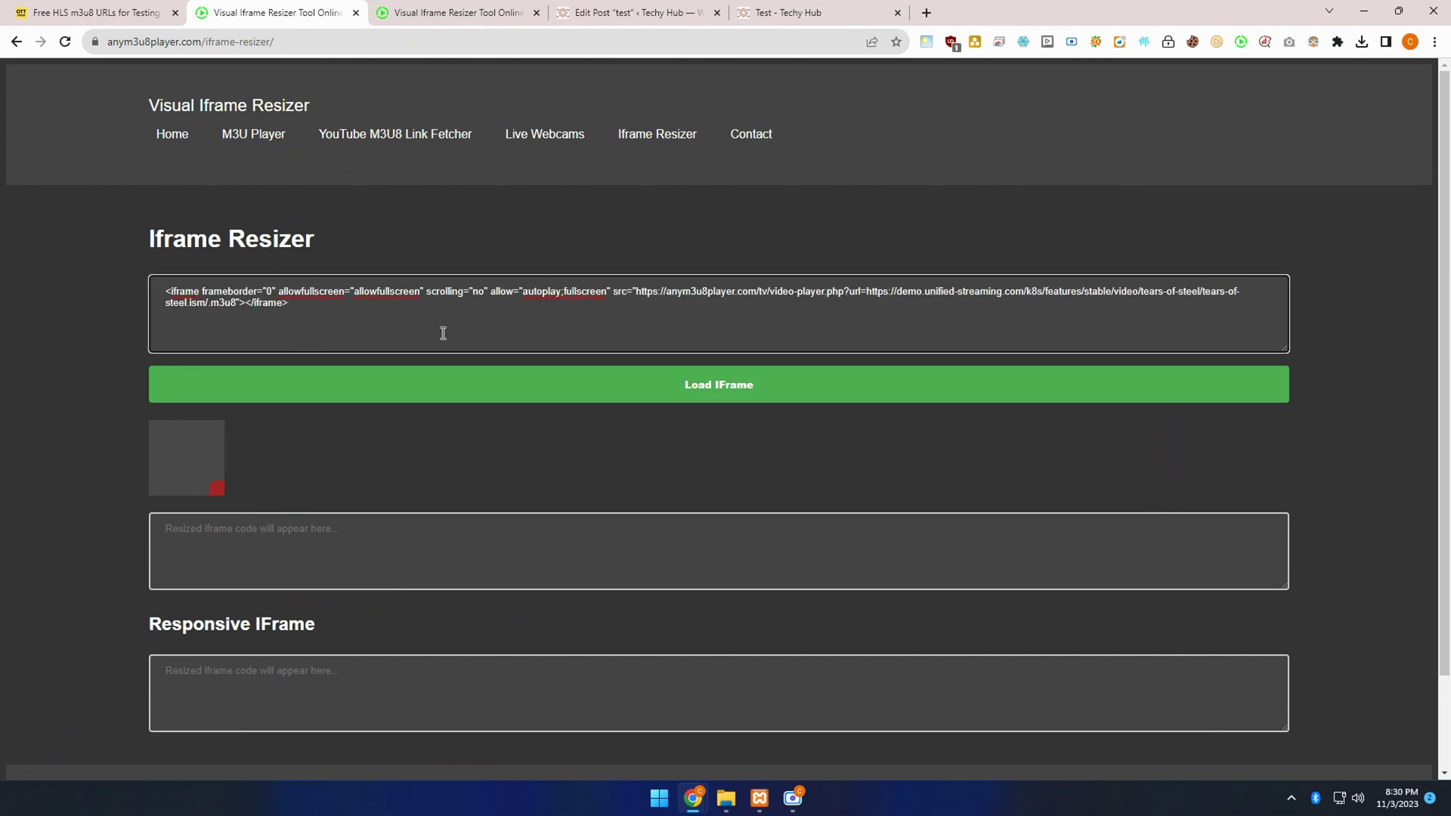
click(648, 385)
scroll(362, 403, down, 1)
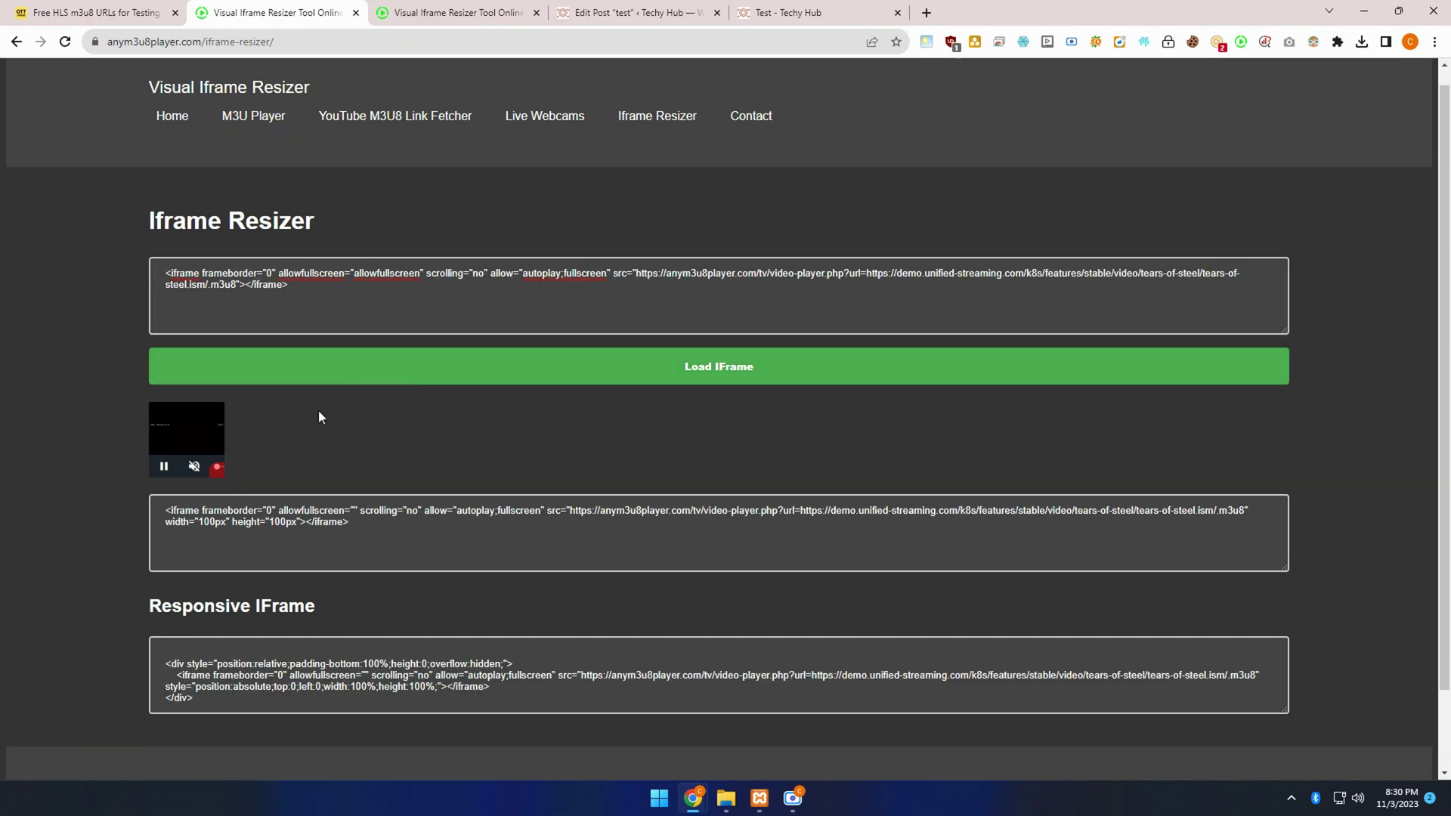
scroll(319, 418, down, 1)
Enlarge the preview player to 348px square and copy the resized iframe code.
mouse_move(218, 408)
mouse_down()
mouse_move(464, 470)
mouse_move(389, 572)
mouse_move(402, 597)
mouse_up()
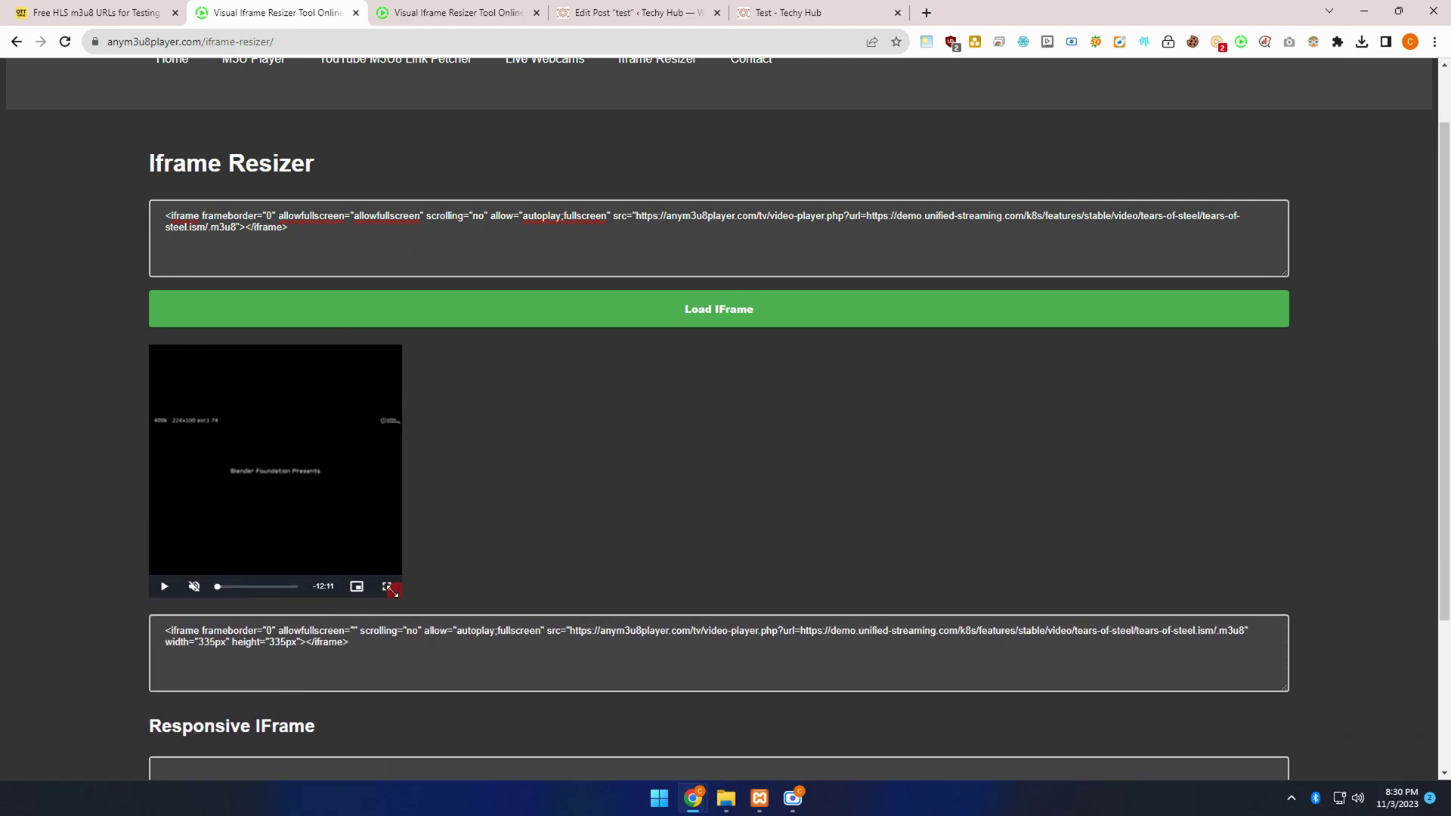
click(364, 664)
right_click(291, 654)
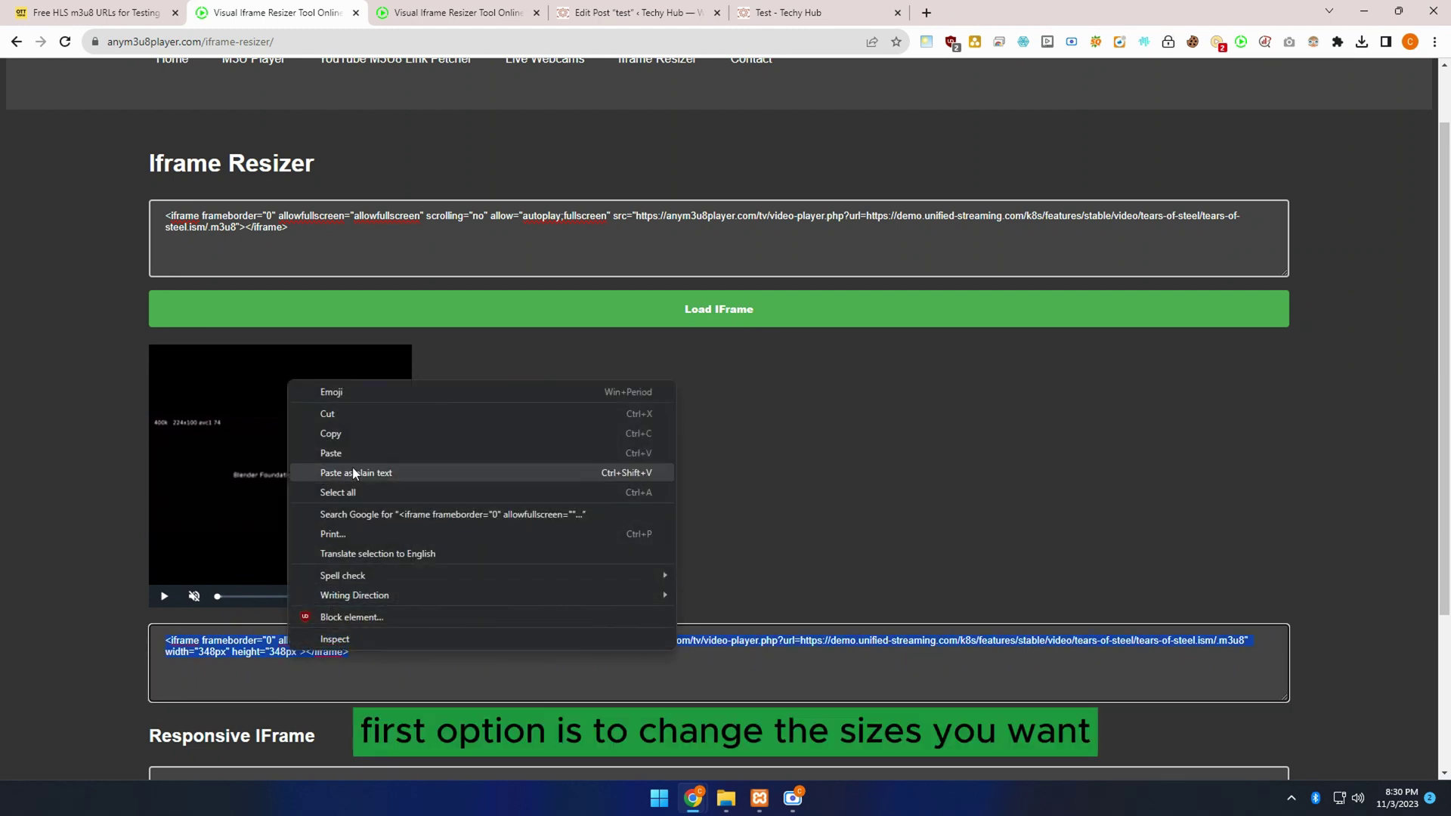
click(336, 443)
Replace the post's old iframe code with the 348px resized embed code.
click(748, 11)
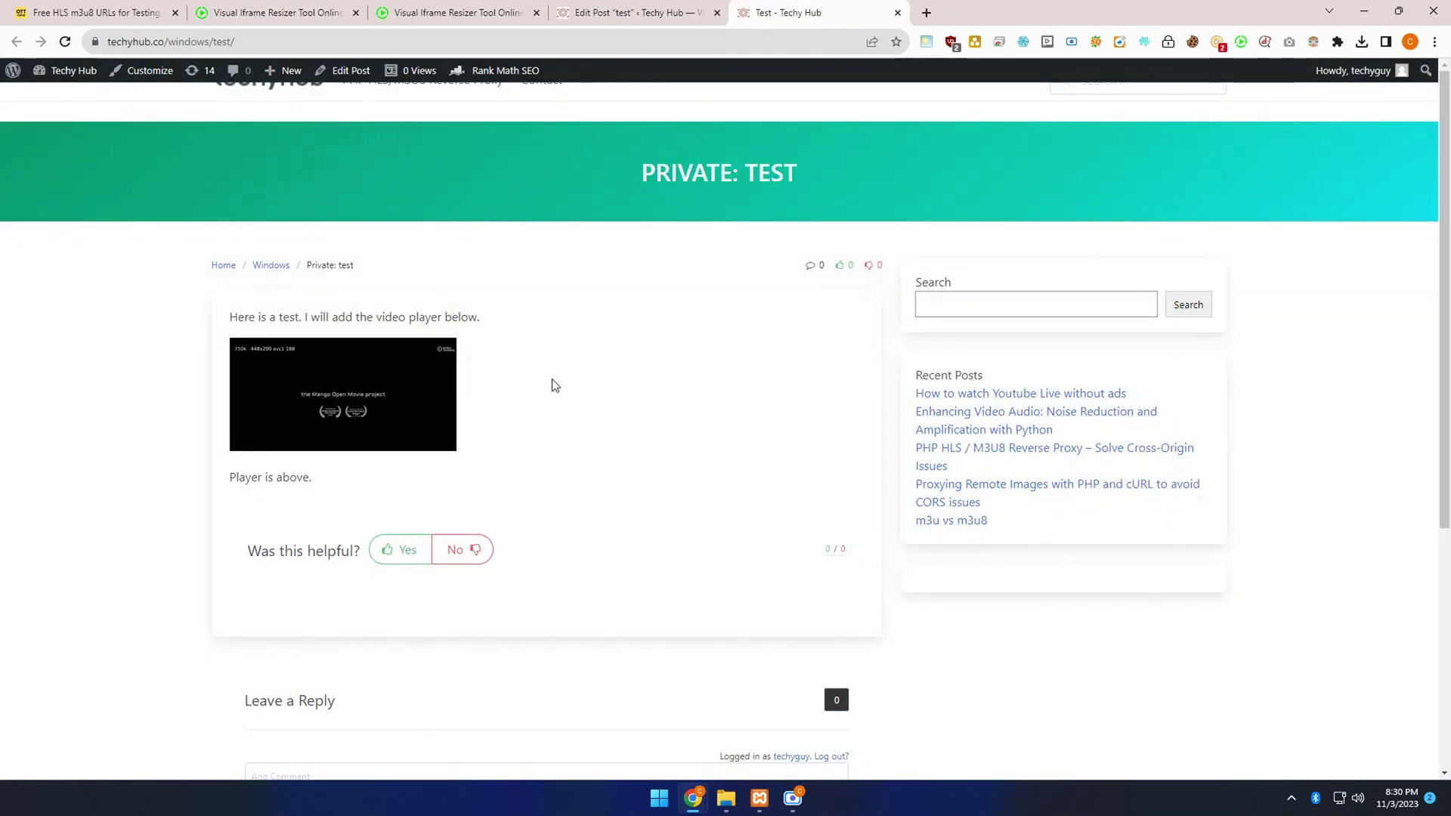
click(621, 13)
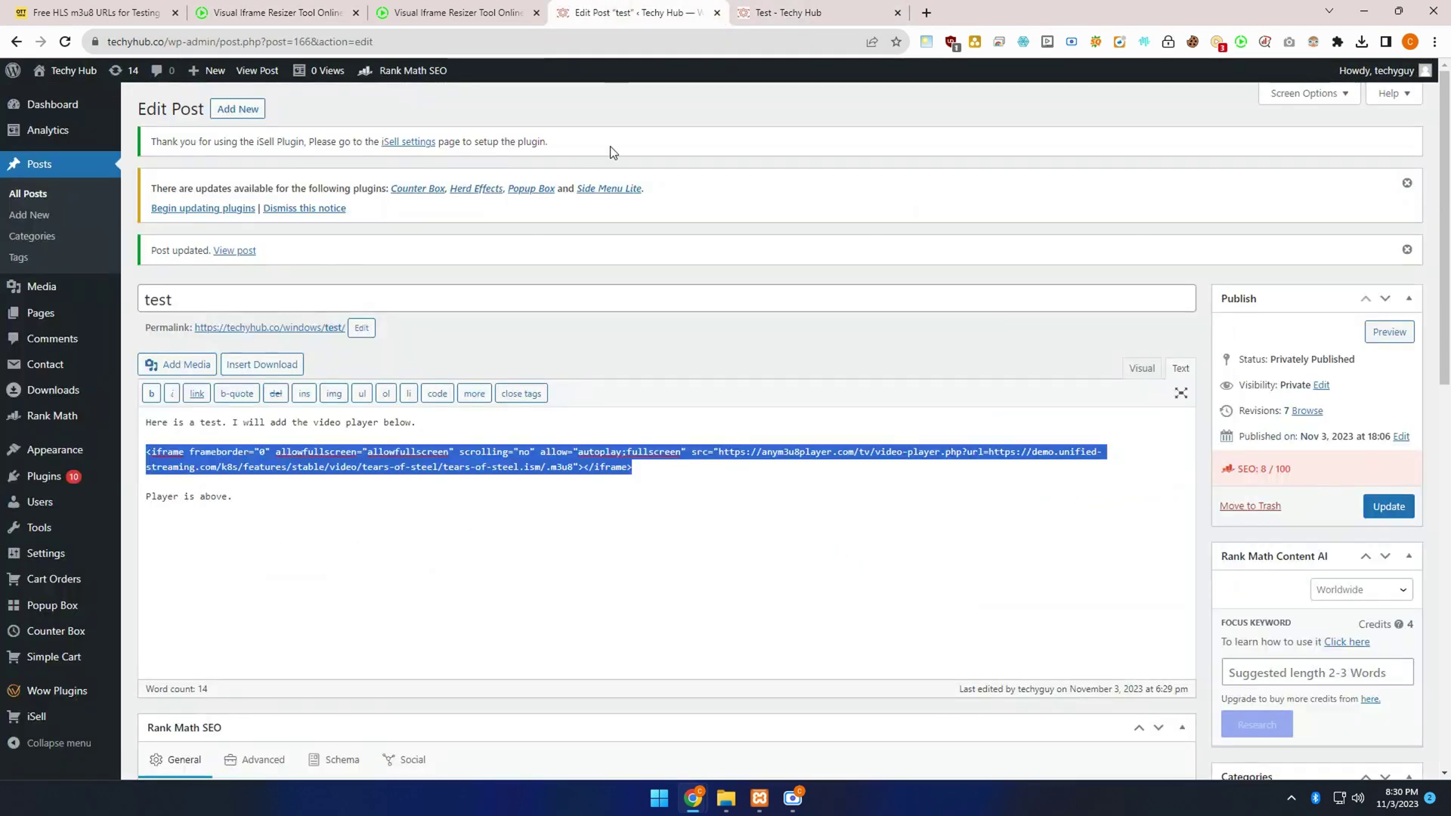
click(641, 463)
drag(633, 467, 146, 451)
key(ctrl+v)
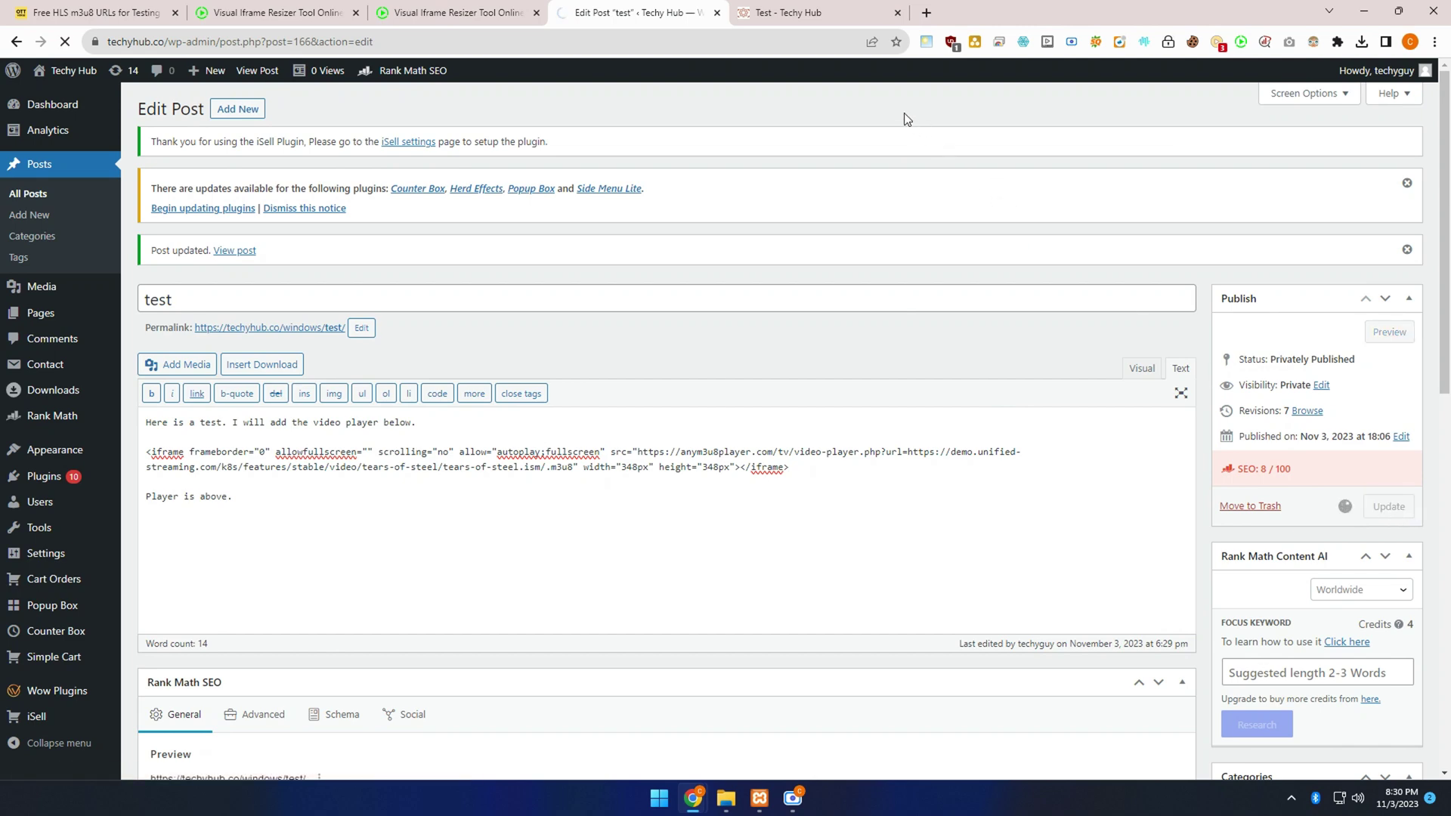
Check the enlarged live player, then select the responsive iframe code in the resizer.
click(787, 13)
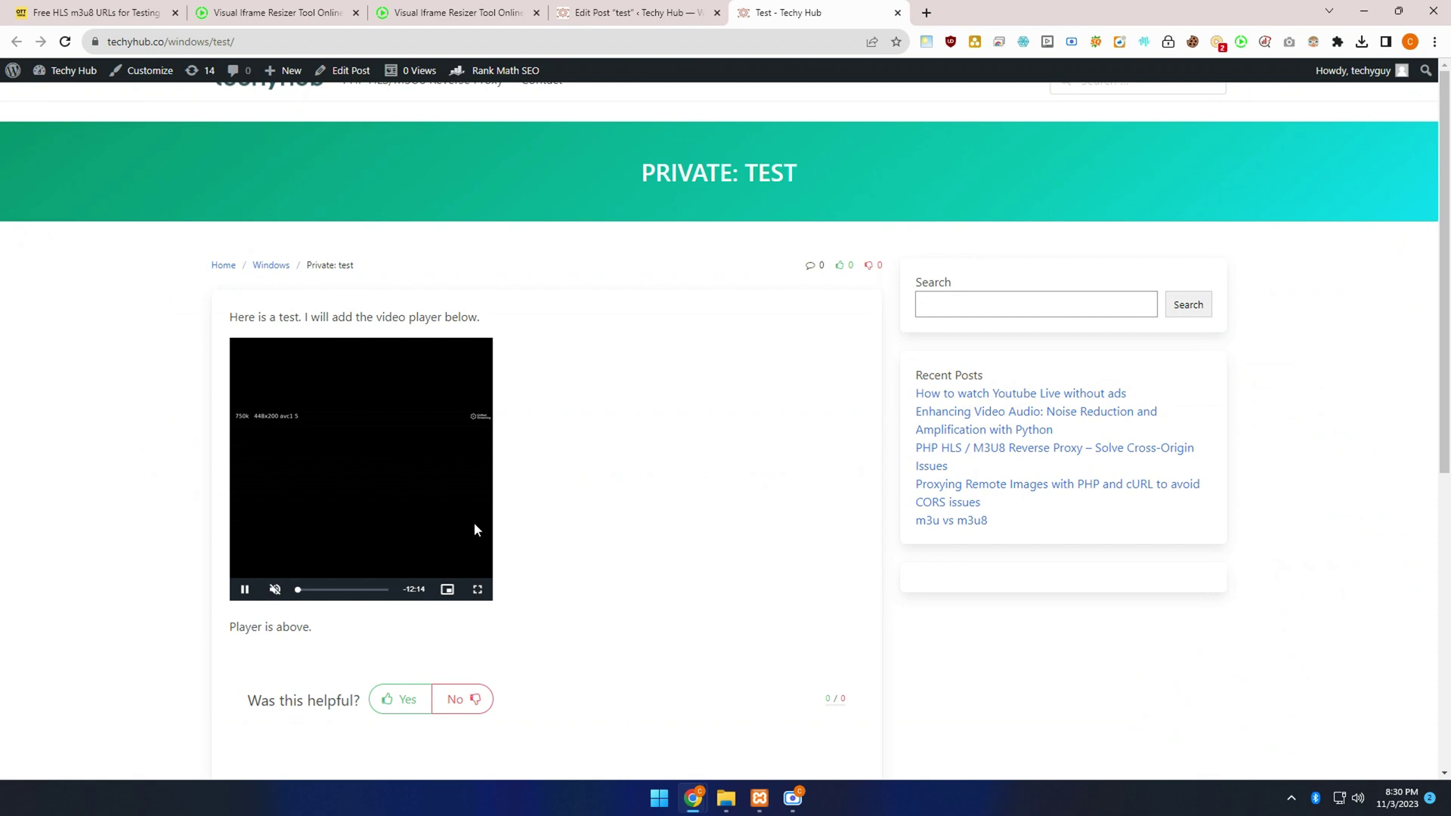
click(597, 13)
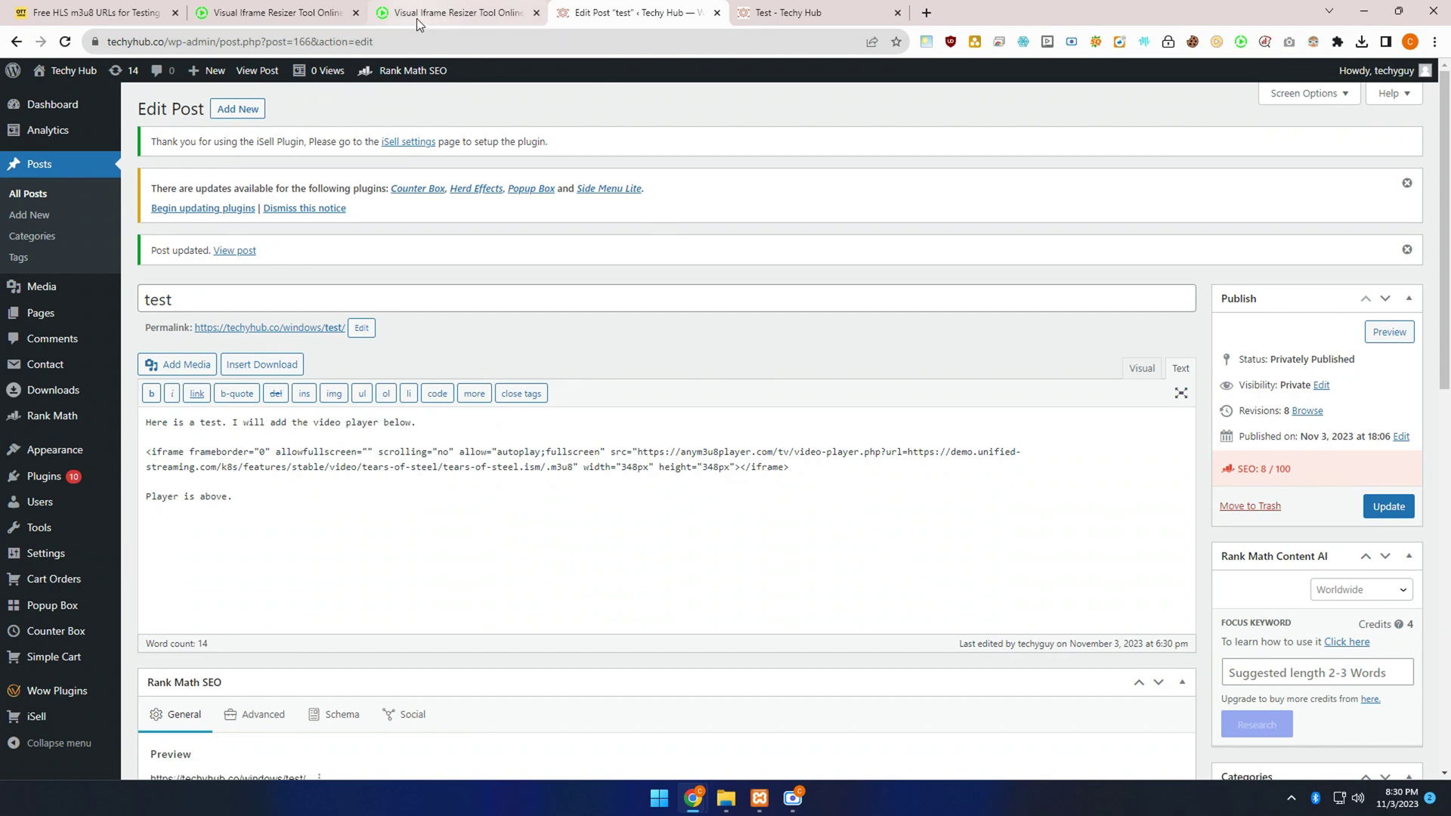
click(396, 17)
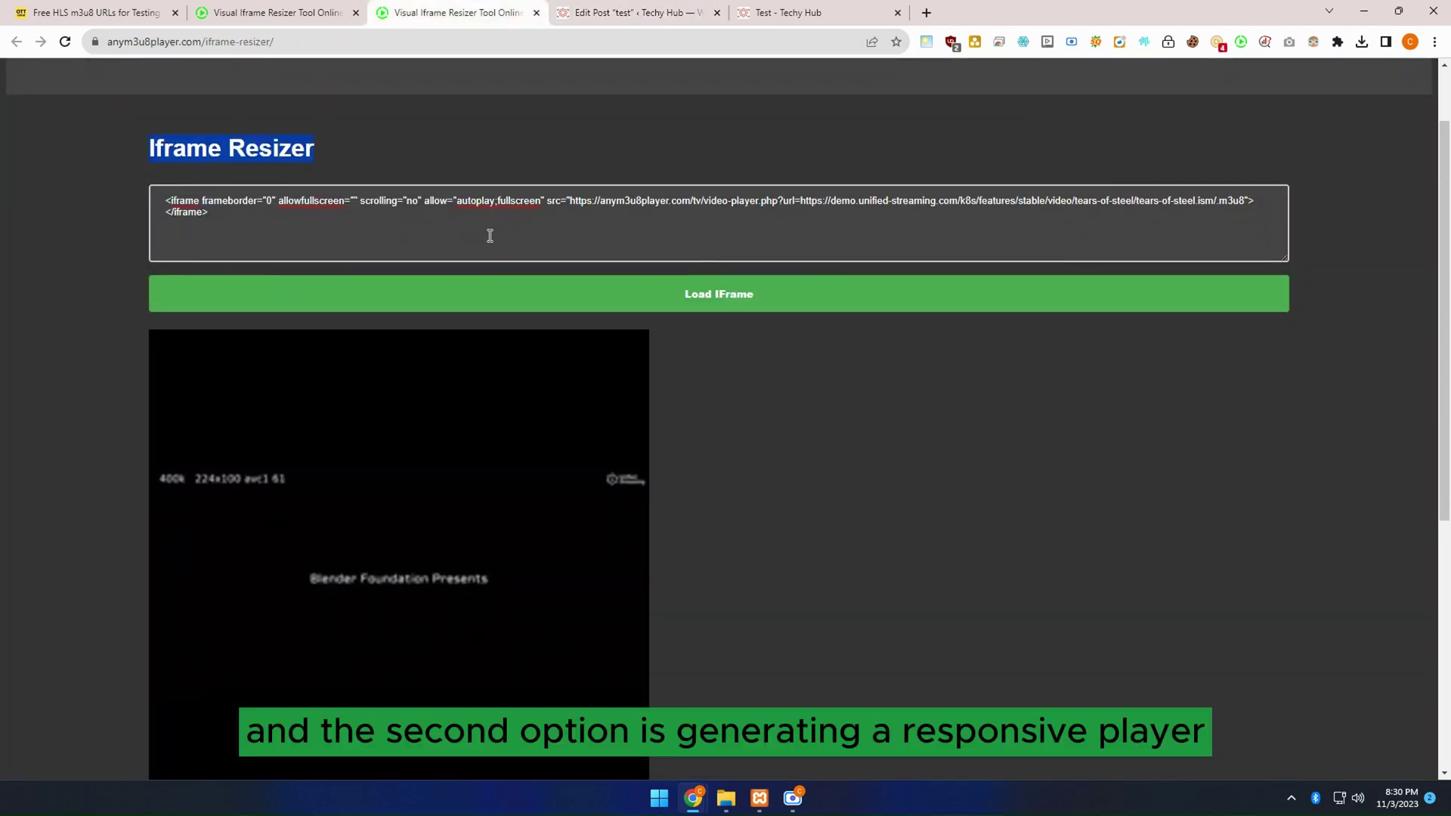
scroll(488, 239, down, 5)
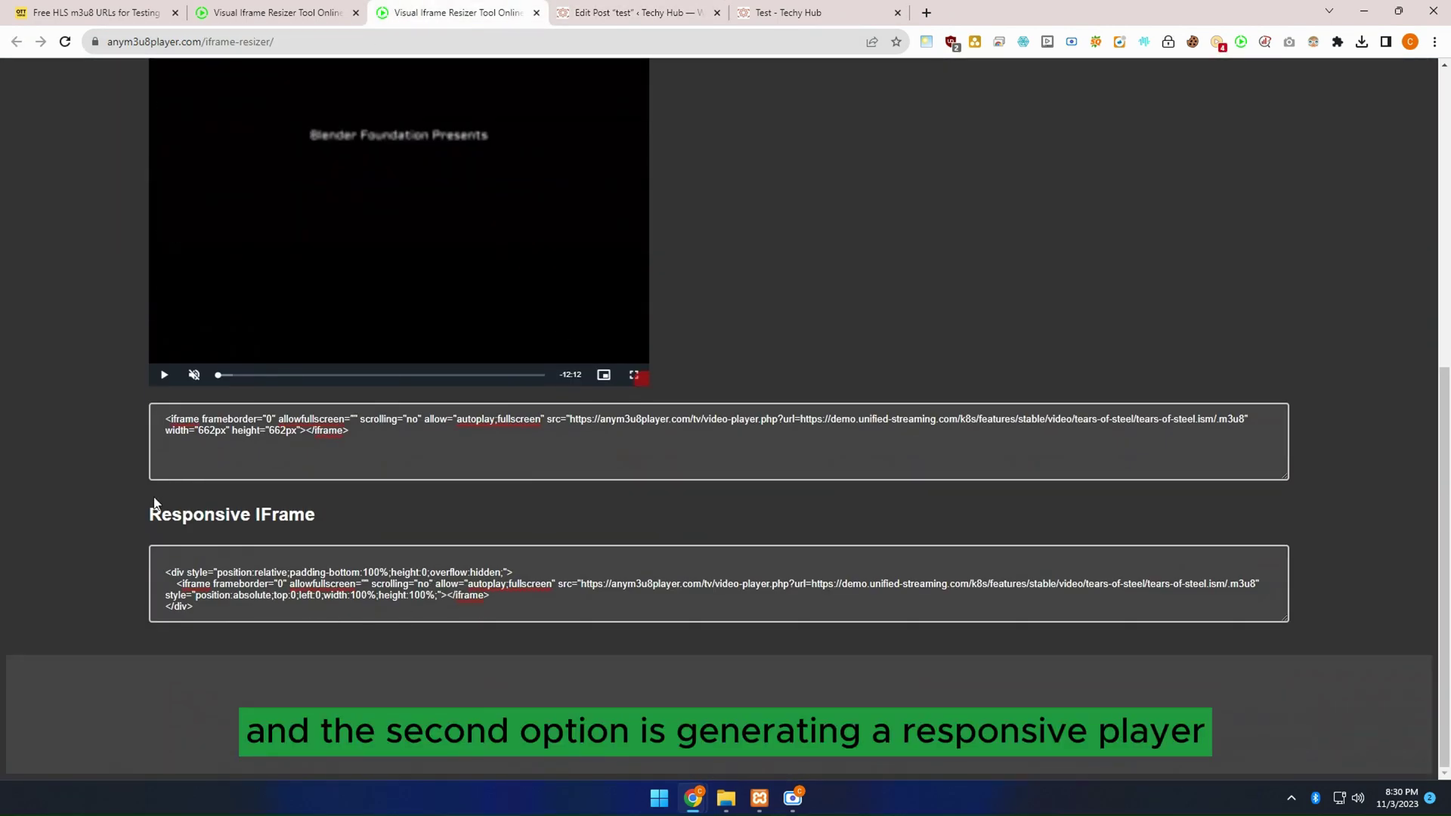
drag(149, 513, 344, 515)
click(216, 609)
key(ctrl+a)
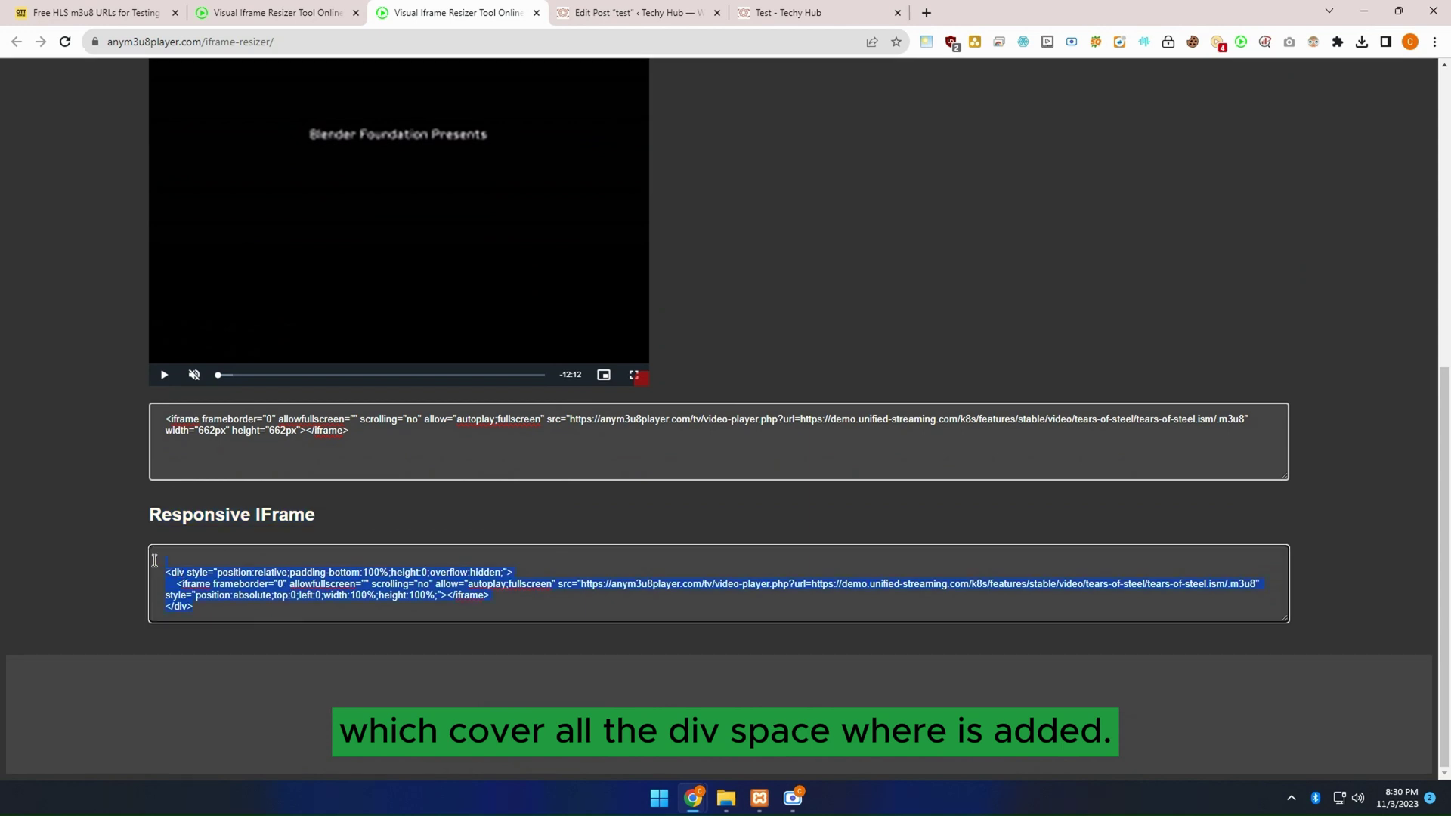